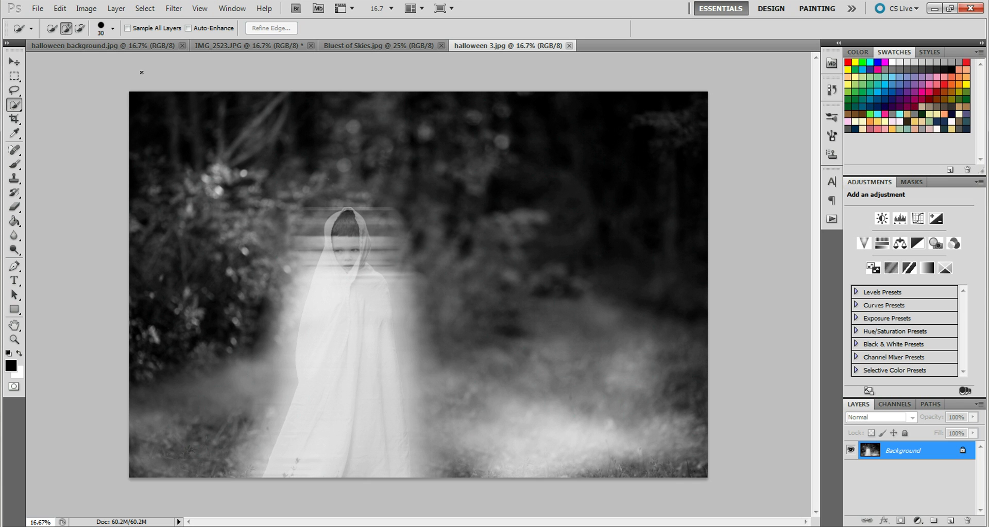
- Review the halloween background.jpg, IMG_2523.JPG and Bluest of Skies.jpg images that serve as source material
click(132, 47)
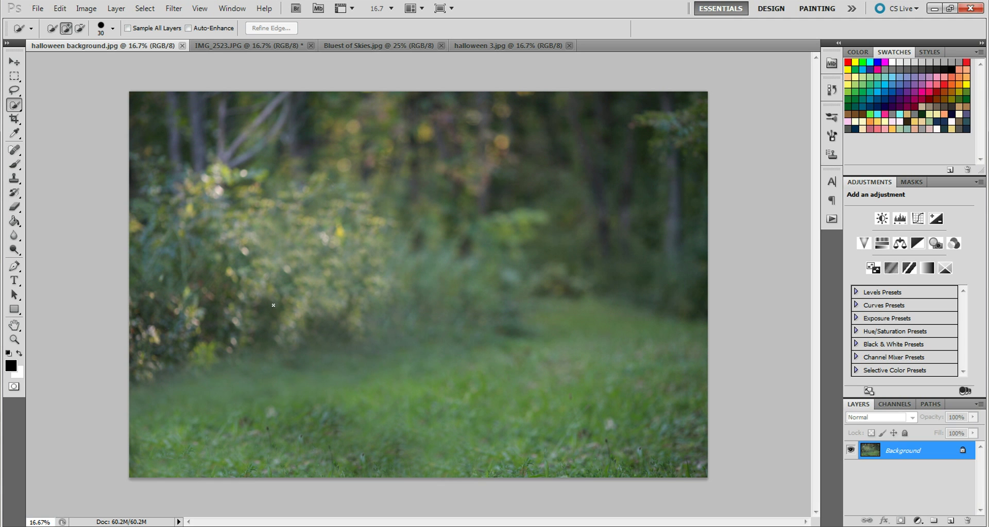
click(14, 62)
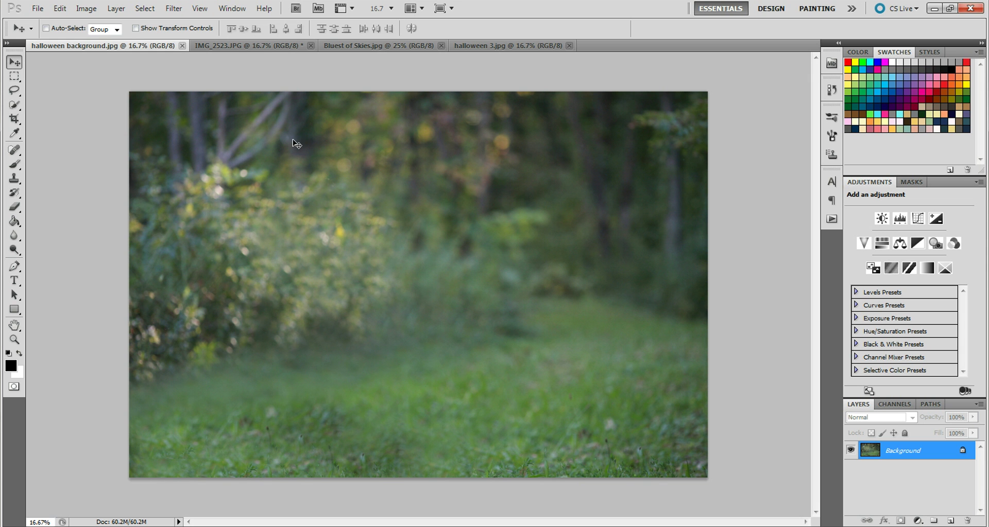
click(256, 46)
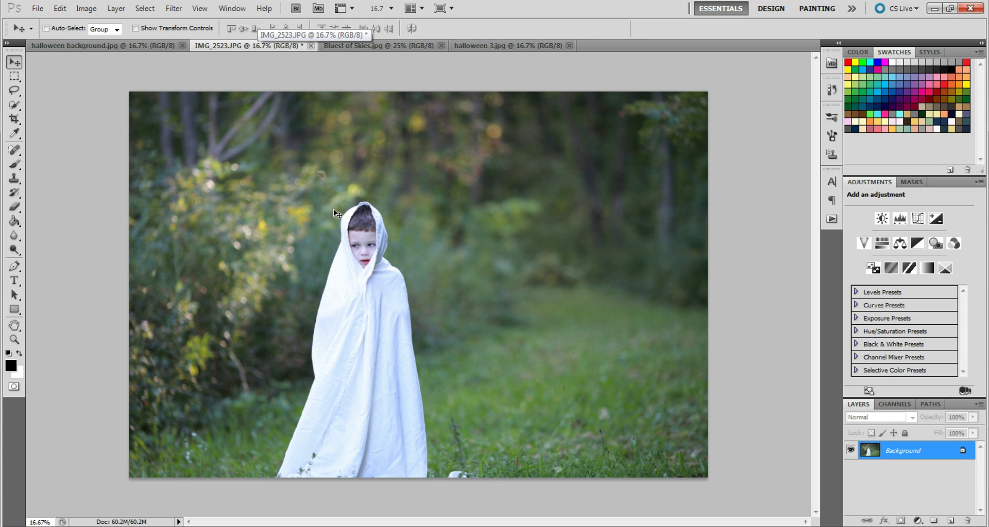
click(384, 46)
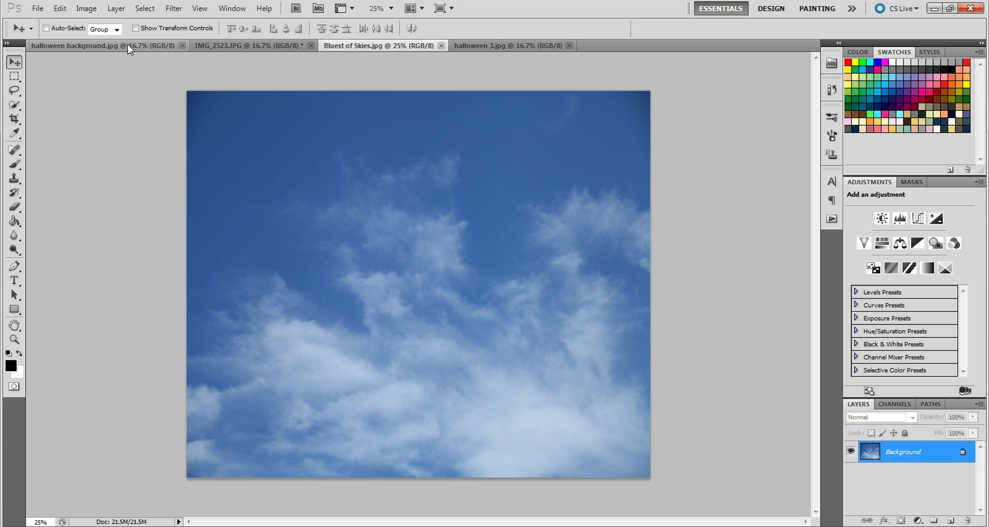
- Select the child in the white sheet in IMG_2523.JPG with the Quick Selection tool, from hood to hem
click(250, 49)
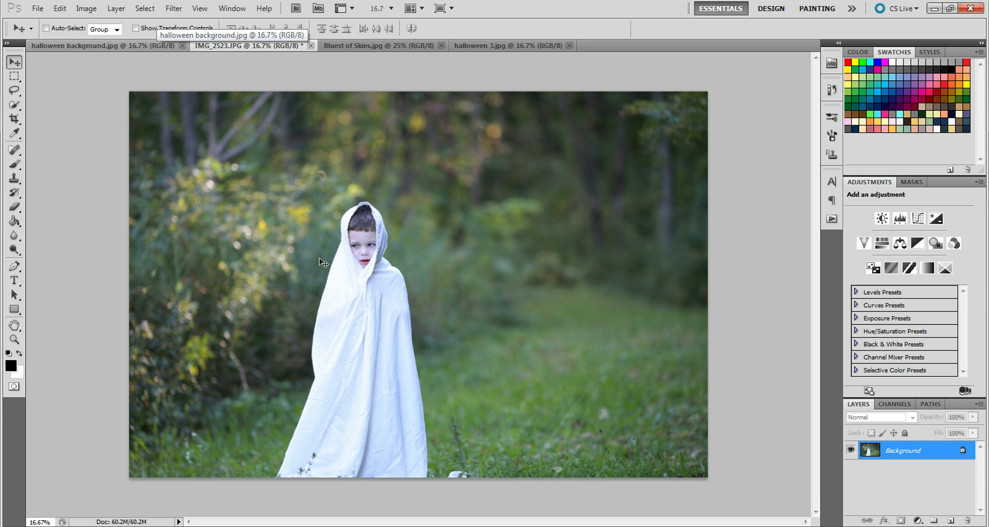
click(17, 105)
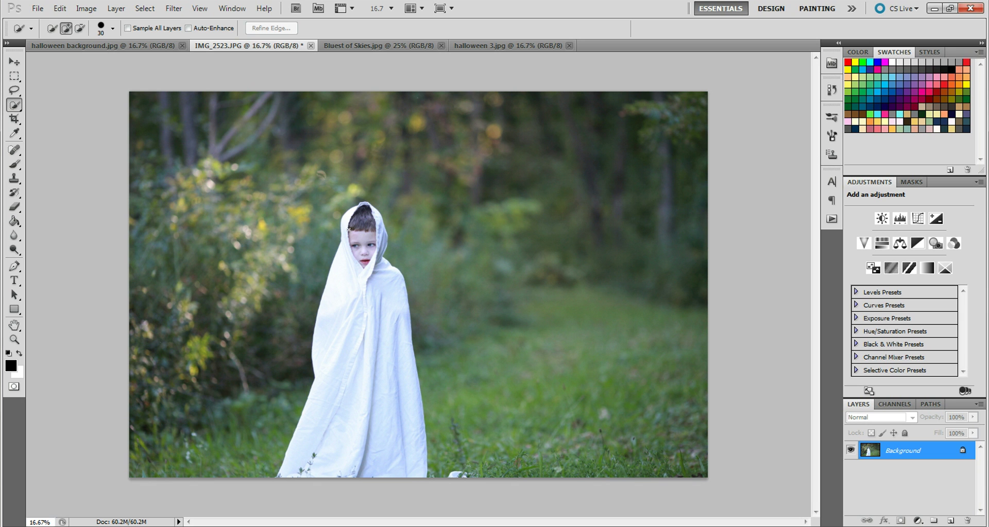
mouse_move(342, 218)
mouse_down()
mouse_move(363, 219)
mouse_move(369, 207)
mouse_move(382, 240)
mouse_up()
mouse_move(410, 432)
mouse_down()
mouse_move(301, 455)
mouse_move(375, 408)
mouse_up()
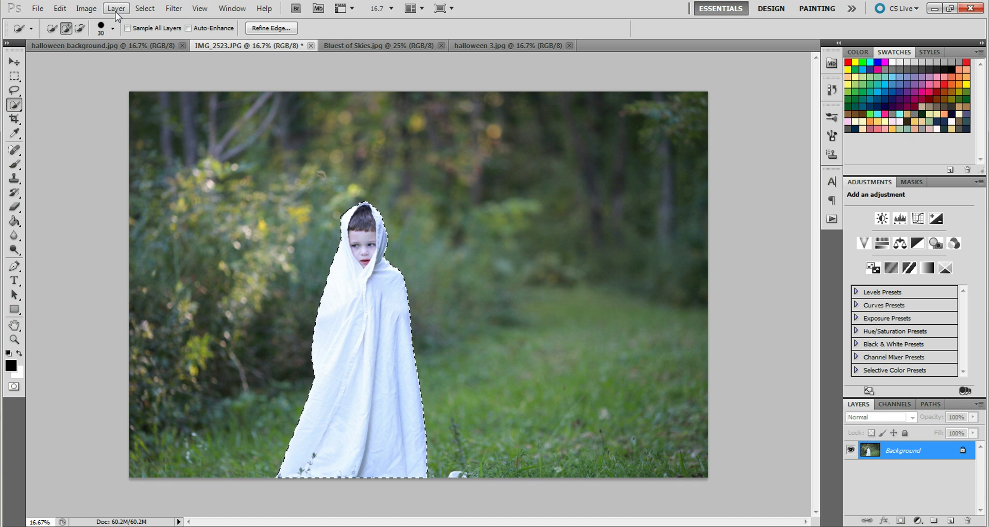
- Copy the selected child onto a new layer with Layer via Copy
click(116, 8)
mouse_move(199, 21)
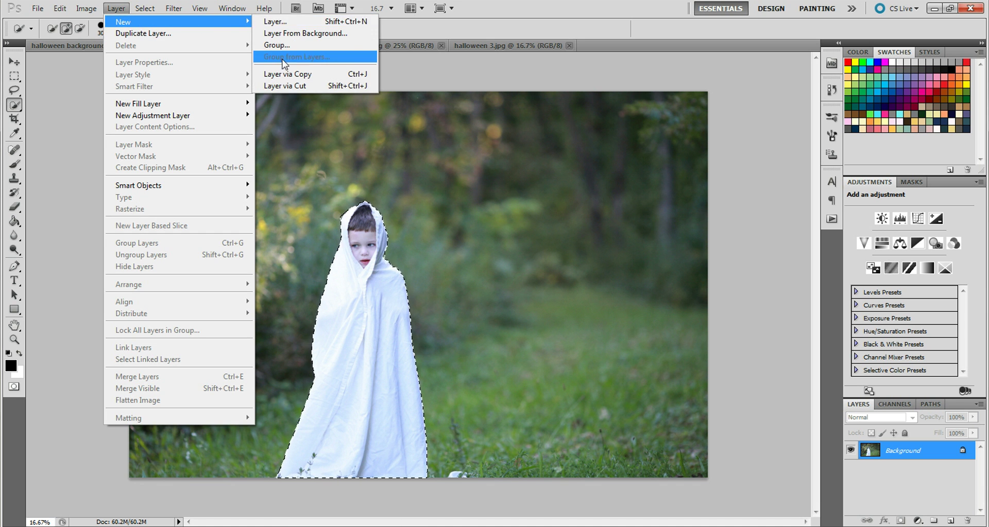
click(341, 77)
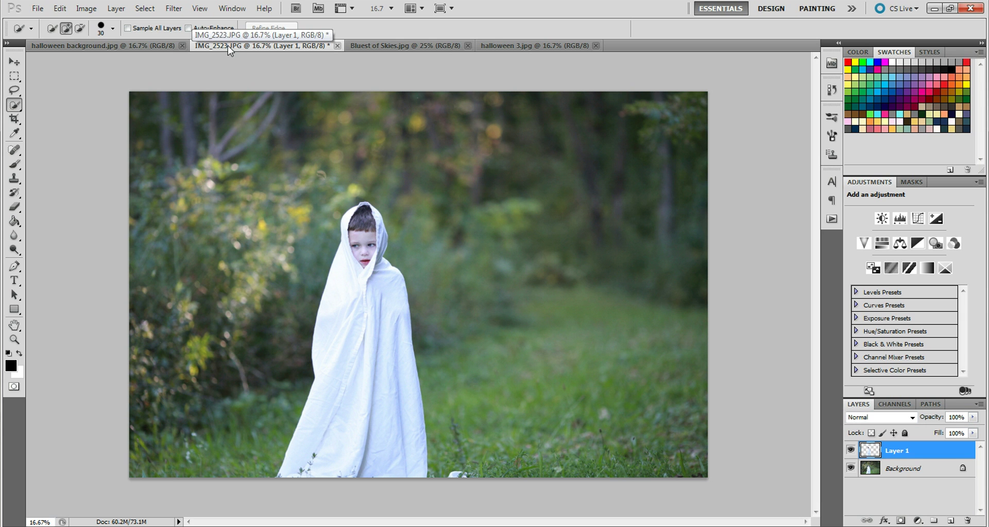
- Float IMG_2523.JPG beside halloween background.jpg and copy its cutout layer of the child into the background image
drag(228, 45, 229, 84)
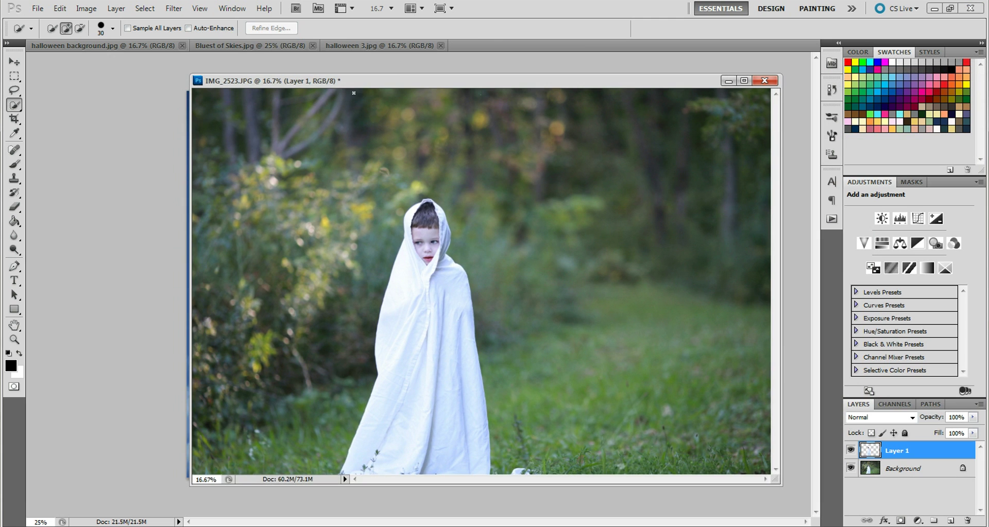
drag(431, 82, 115, 79)
click(136, 47)
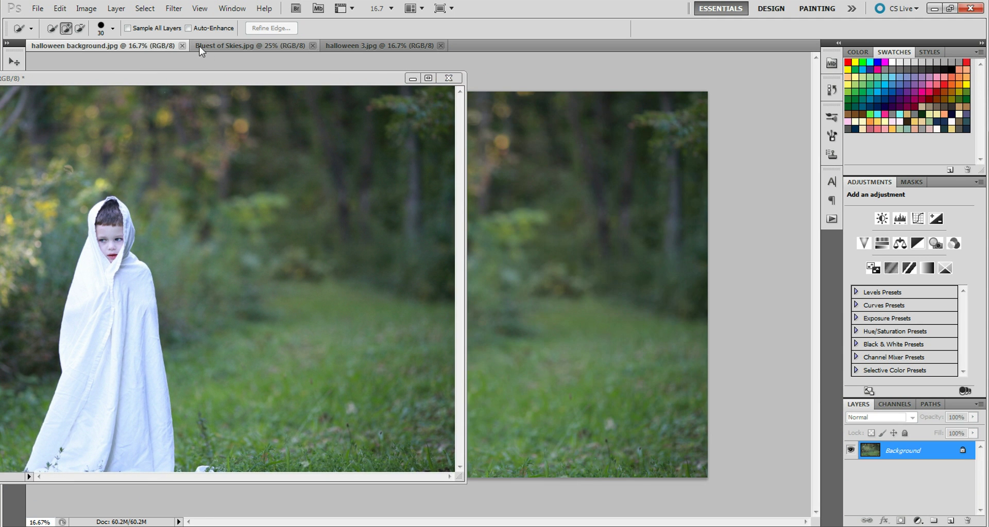
mouse_move(281, 81)
mouse_down()
mouse_move(283, 205)
mouse_move(285, 77)
mouse_up()
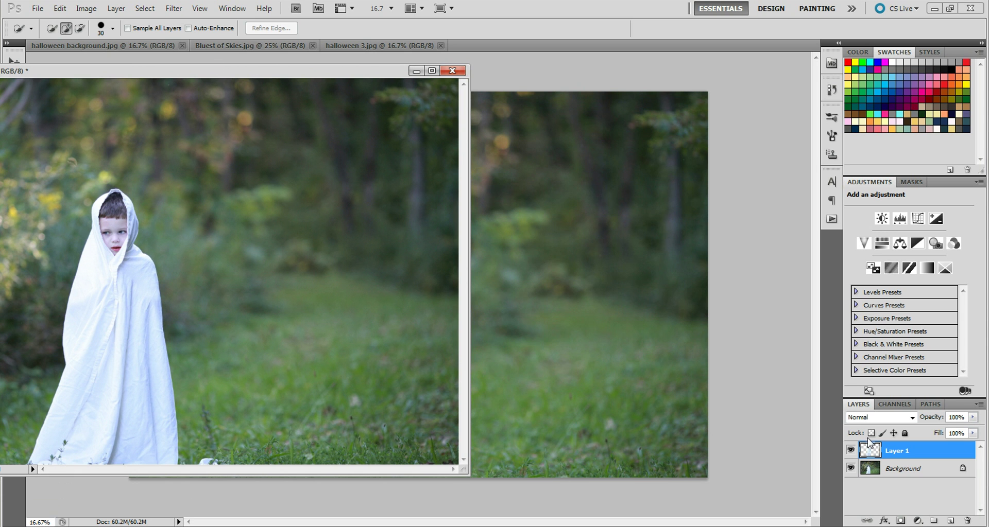
drag(899, 452, 563, 359)
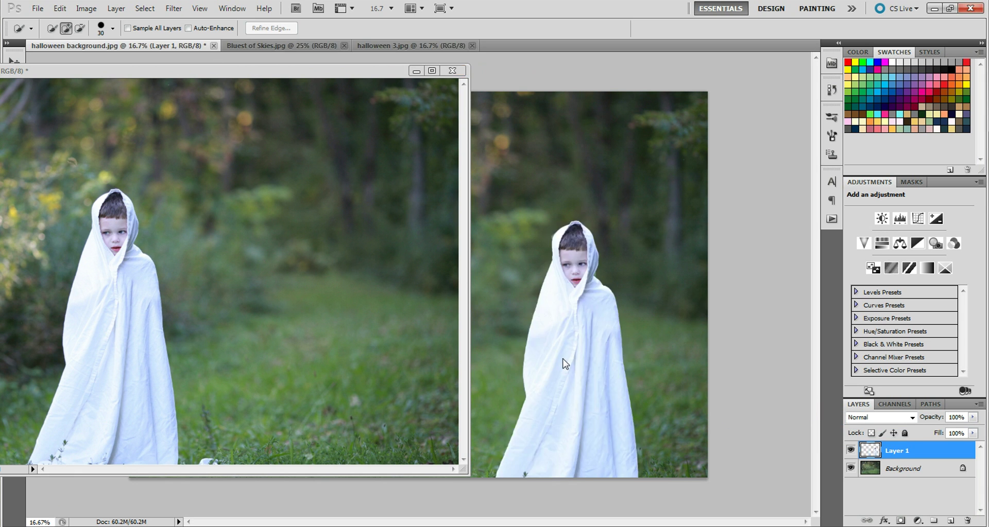
- Minimize the IMG_2523.JPG window and move the child left of the image's centre, with the sheet's hem at the bottom edge
click(416, 71)
click(14, 61)
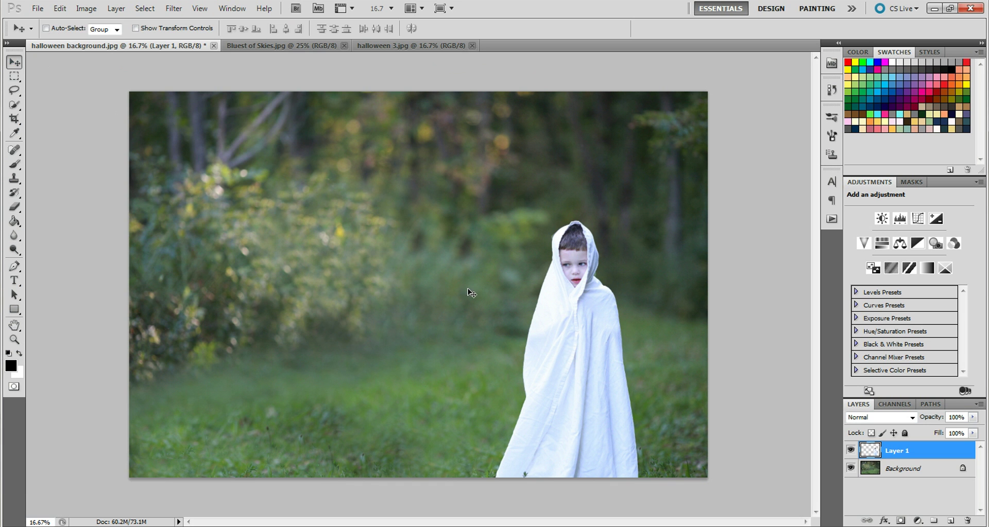
drag(583, 352, 353, 330)
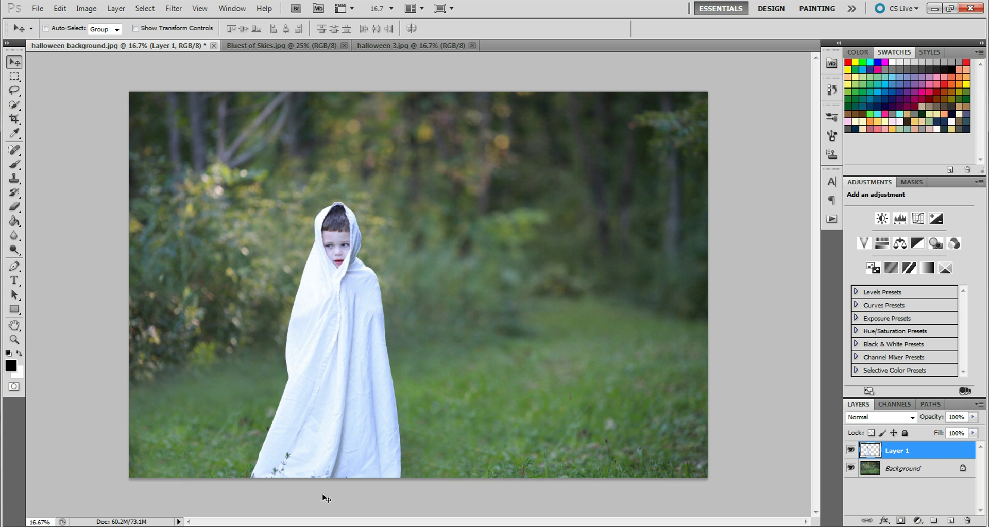
- Clone Stamp clean fabric over the weeds along the hem of the white sheet
click(15, 179)
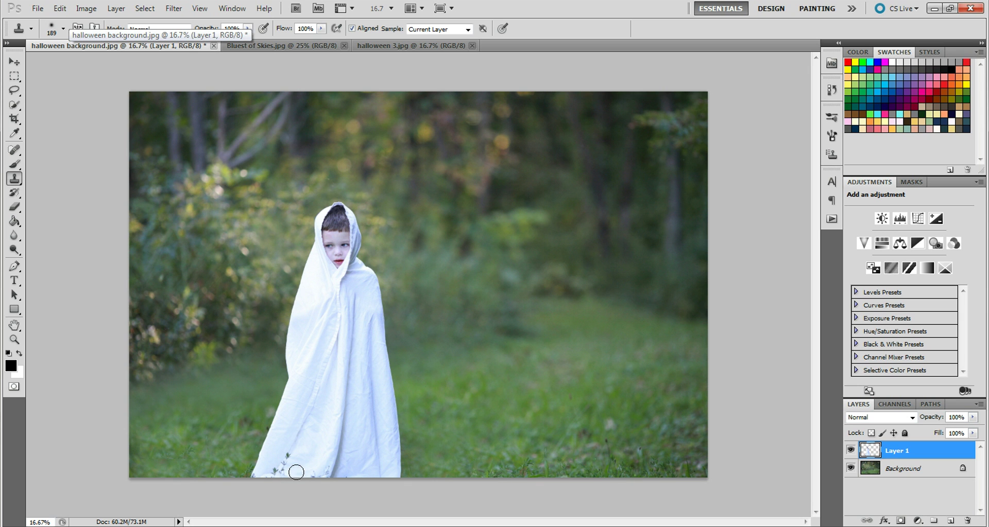
mouse_move(283, 468)
mouse_down()
mouse_move(287, 459)
mouse_move(290, 471)
mouse_move(267, 470)
mouse_move(341, 475)
mouse_up()
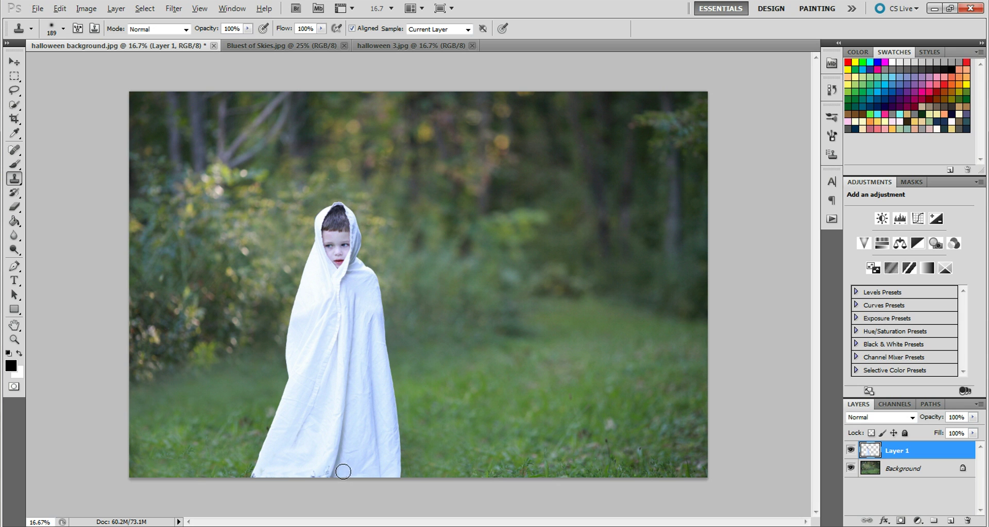
- Try cloning over the remaining marks along the sheet's hem, stepping back after each attempt
mouse_move(324, 473)
mouse_down()
mouse_move(313, 472)
mouse_move(335, 473)
mouse_up()
click(60, 8)
click(67, 45)
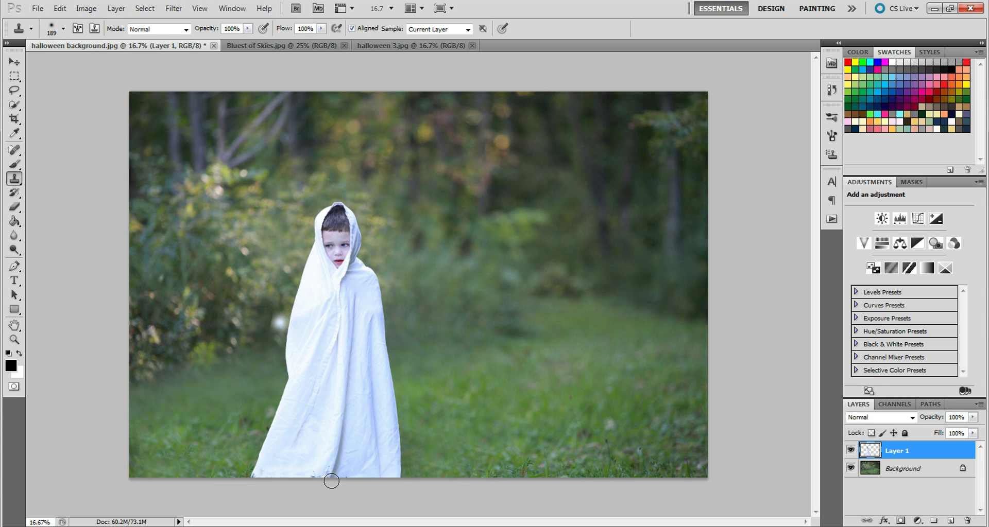
click(303, 460)
drag(307, 467, 312, 472)
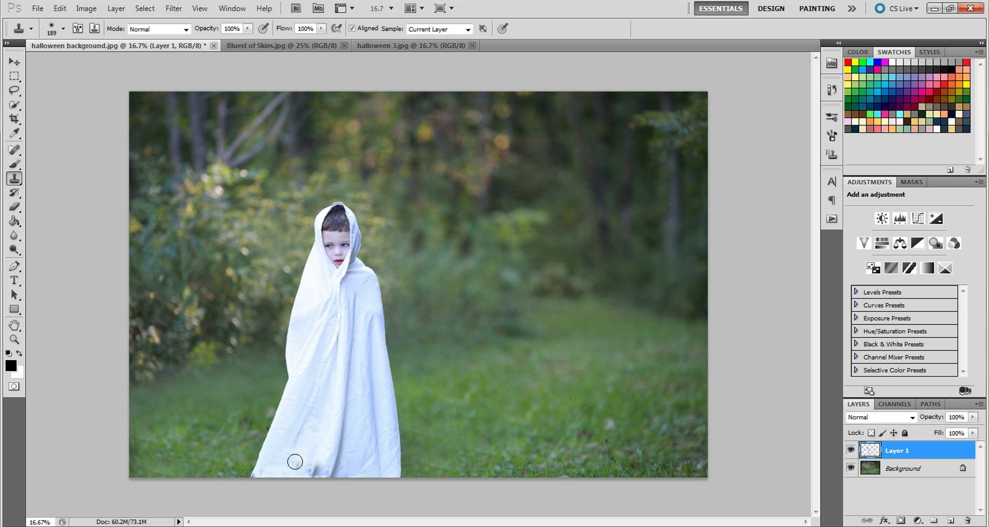
click(60, 8)
click(67, 45)
- Sample clean fabric just above the hem and clone it over the remaining marks at the sheet's bottom edge
alt+click(305, 460)
mouse_move(308, 474)
mouse_down()
mouse_move(325, 469)
mouse_move(317, 476)
mouse_up()
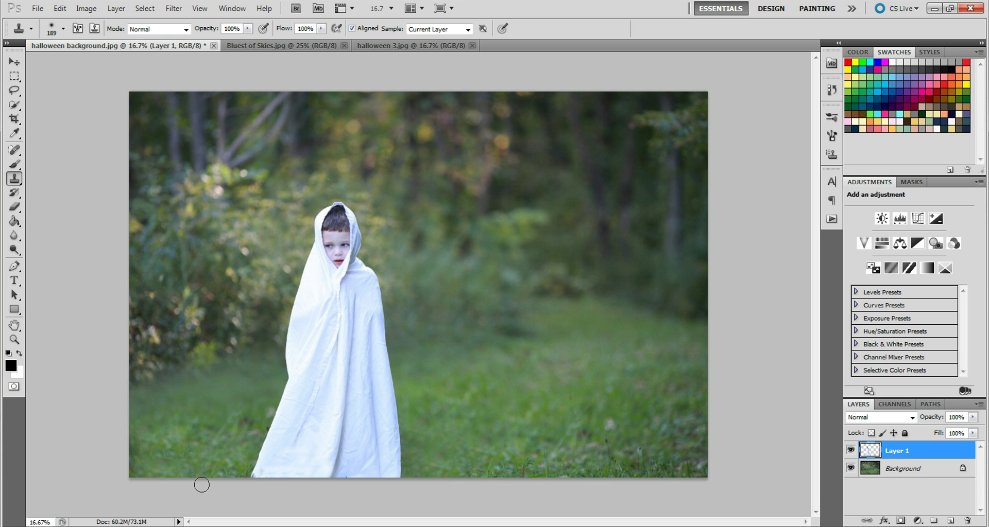
- Try cloning fabric onto the sheet's lower left corner, and step back the stroke
alt+click(266, 471)
drag(263, 471, 261, 475)
click(60, 8)
click(82, 42)
- Rename Layer 1 with the child's first name
double_click(900, 450)
text(Austin)
key(Return)
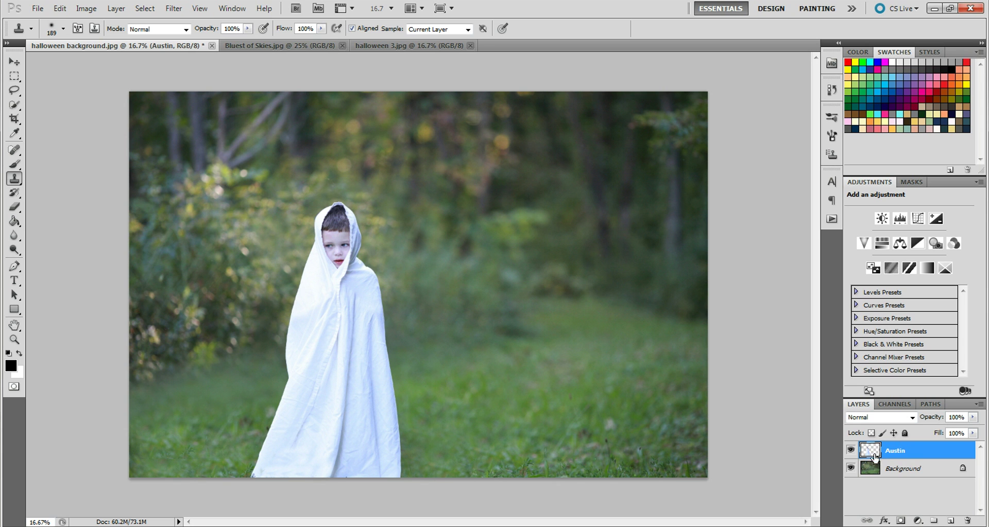
- Duplicate the child's layer under the default copy name and place the duplicate below the original
right_click(907, 454)
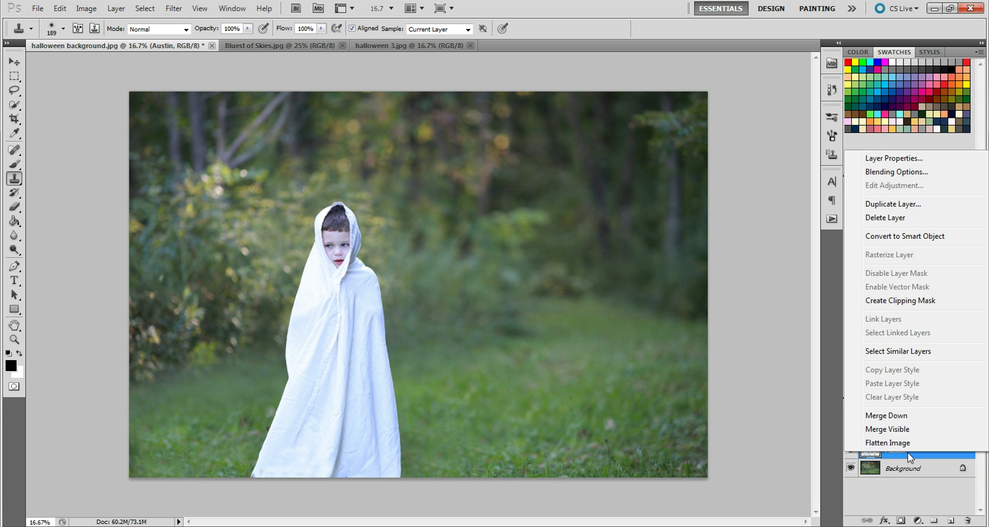
click(928, 209)
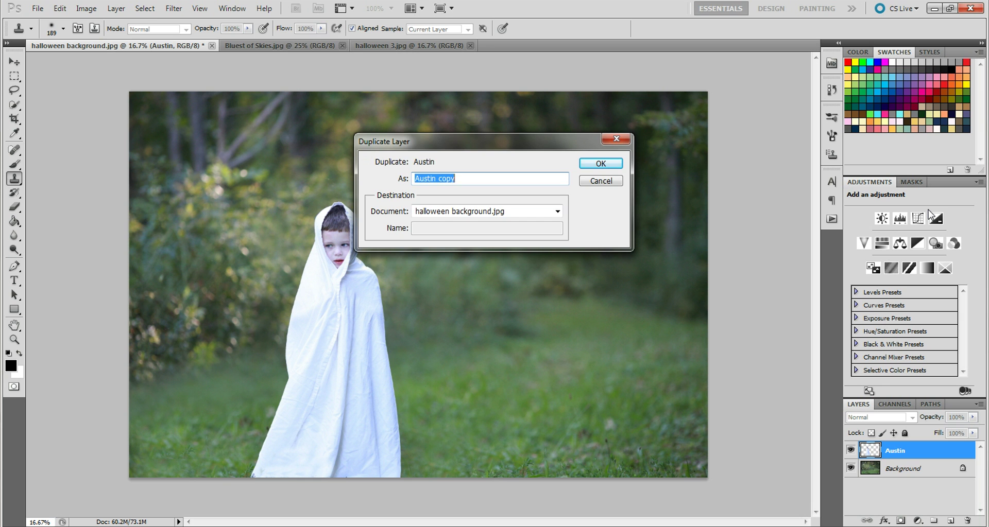
key(Return)
drag(915, 452, 915, 473)
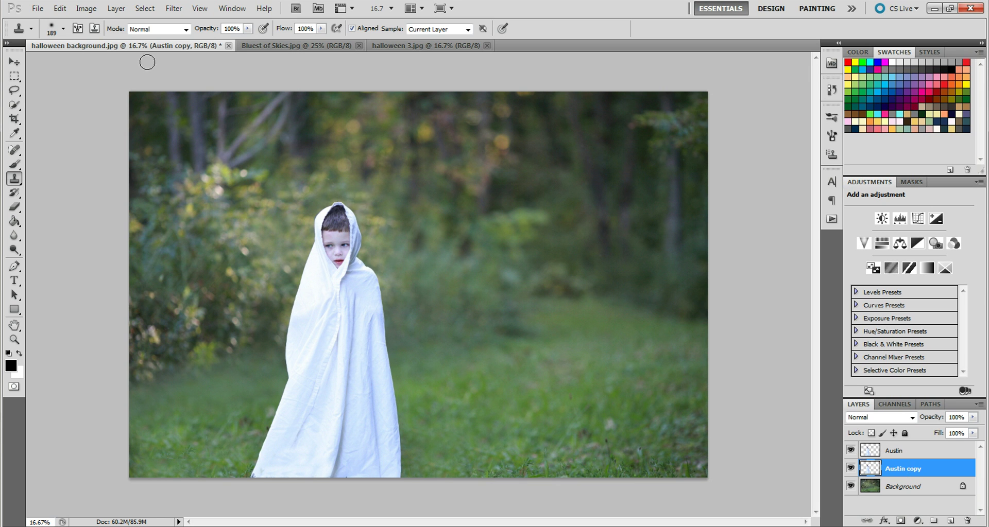
- Apply a Motion Blur to the duplicate layer with an angle of 0° and a distance of 998 pixels
click(172, 11)
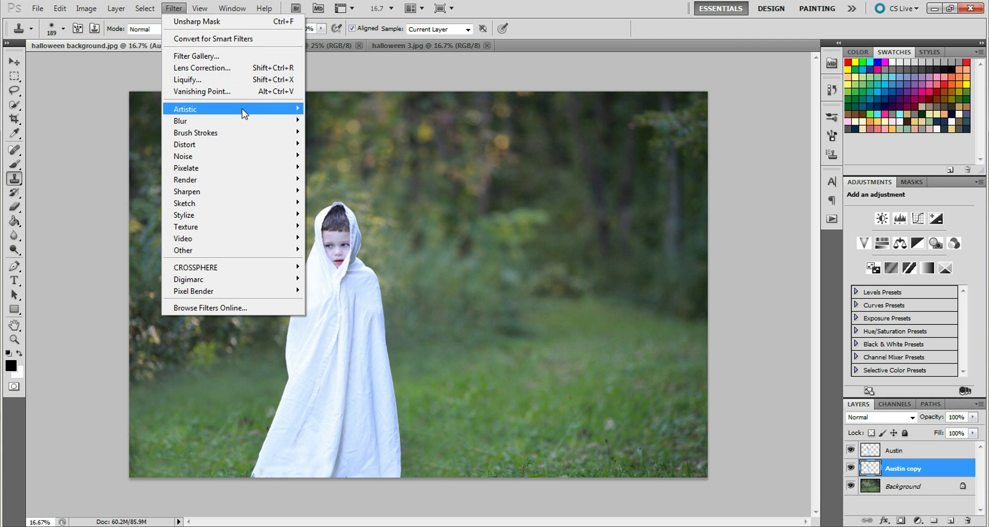
mouse_move(299, 126)
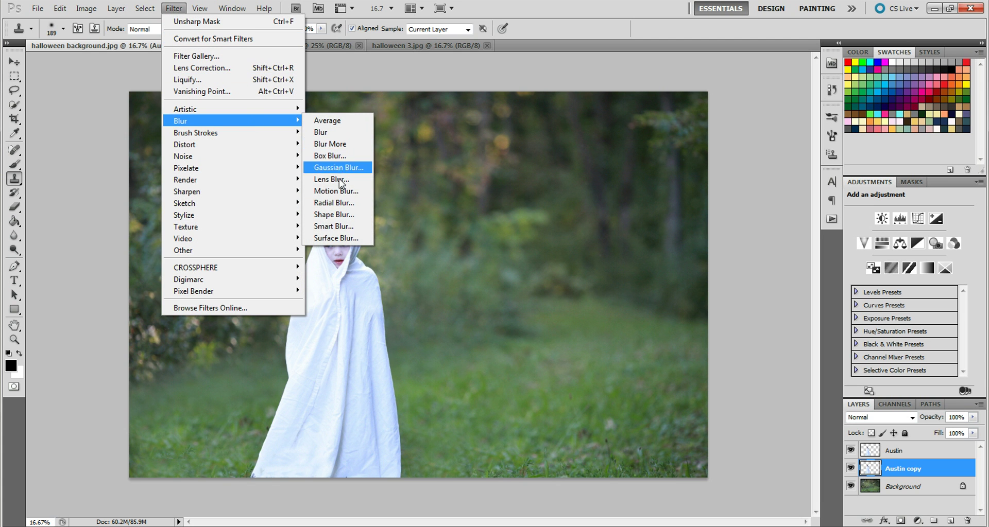
click(336, 191)
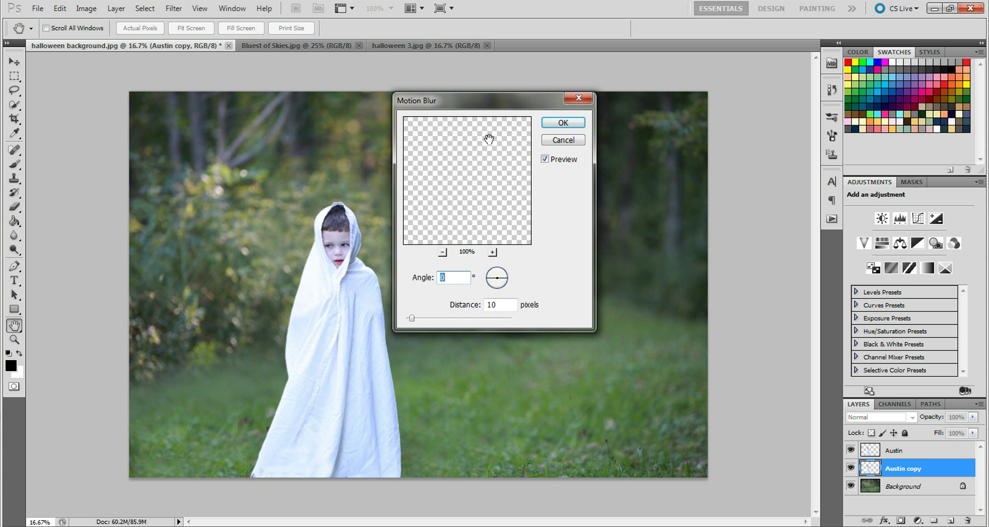
drag(490, 111, 553, 113)
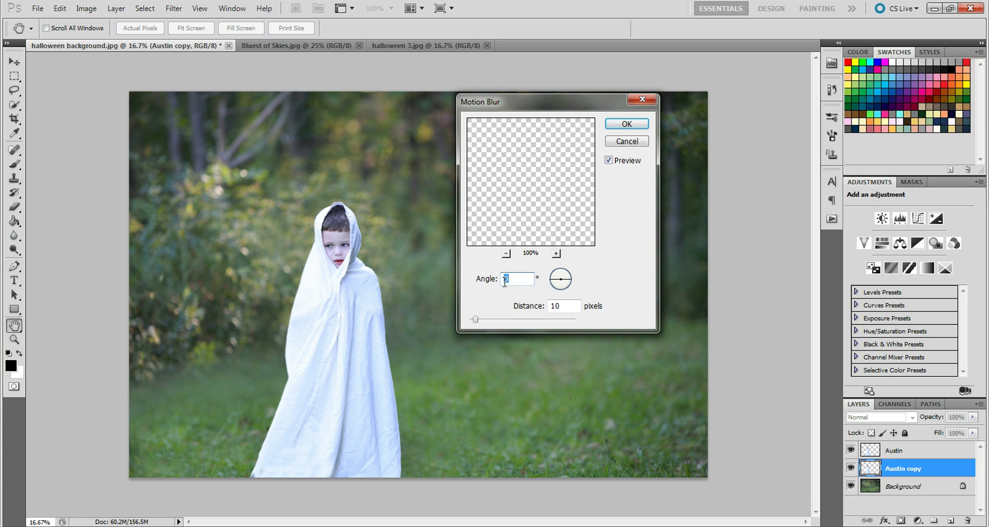
drag(478, 320, 576, 324)
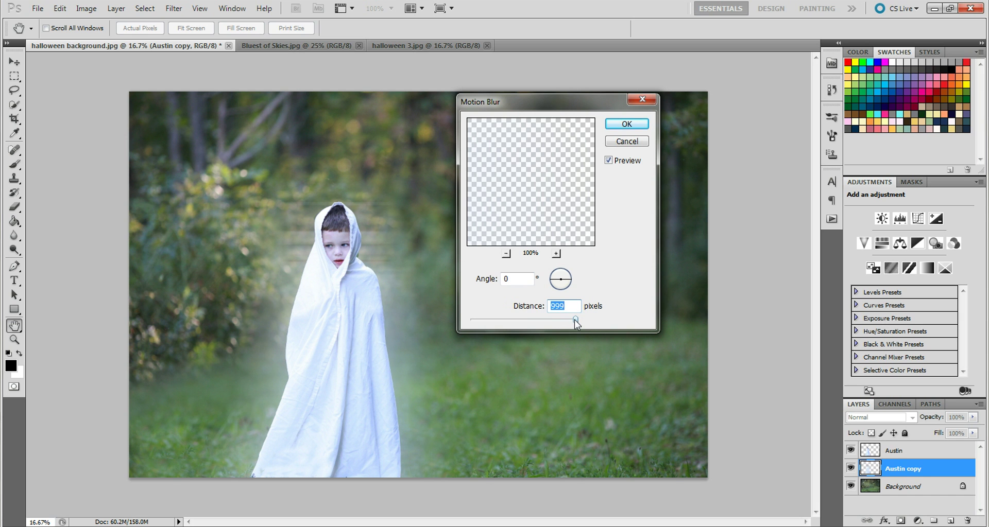
drag(575, 323, 578, 324)
click(613, 127)
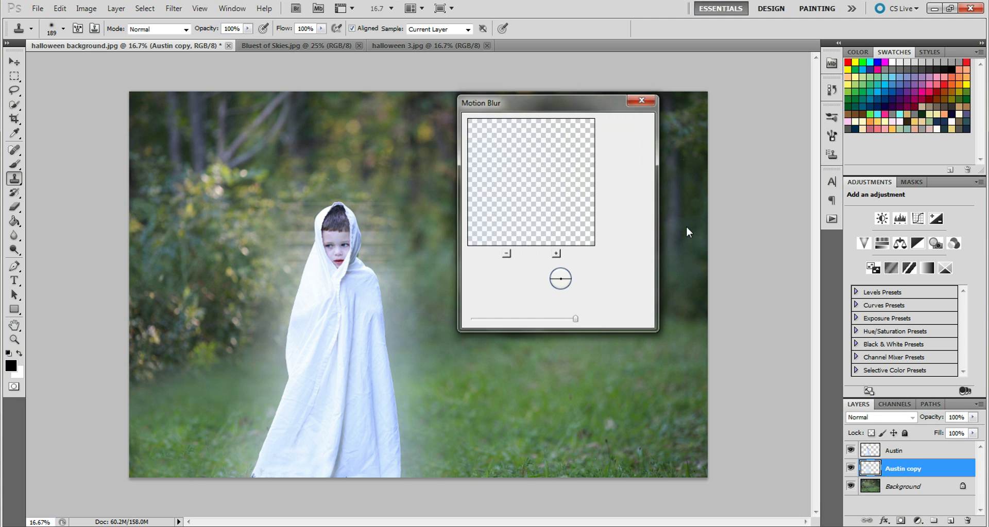
- Duplicate the sharp original child layer again and place this second copy directly beneath it
click(910, 453)
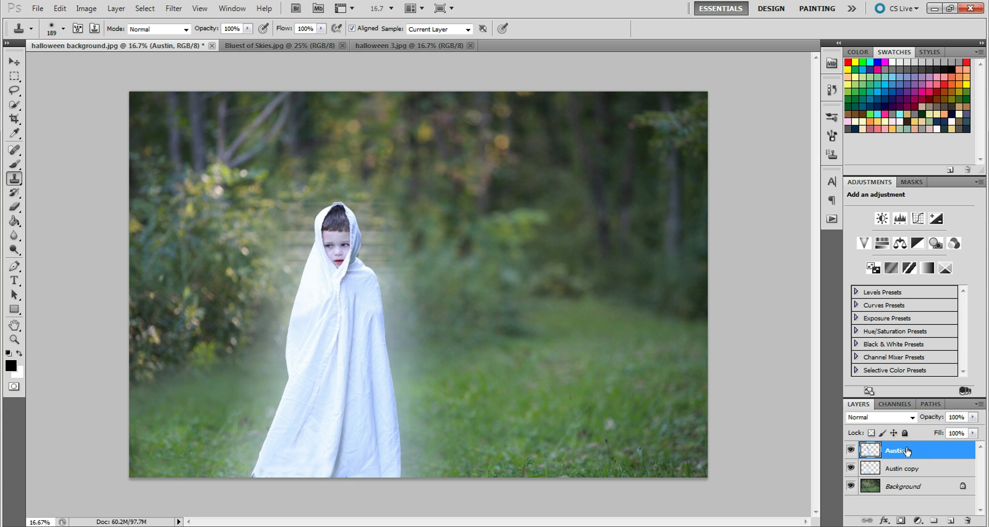
right_click(908, 451)
click(941, 200)
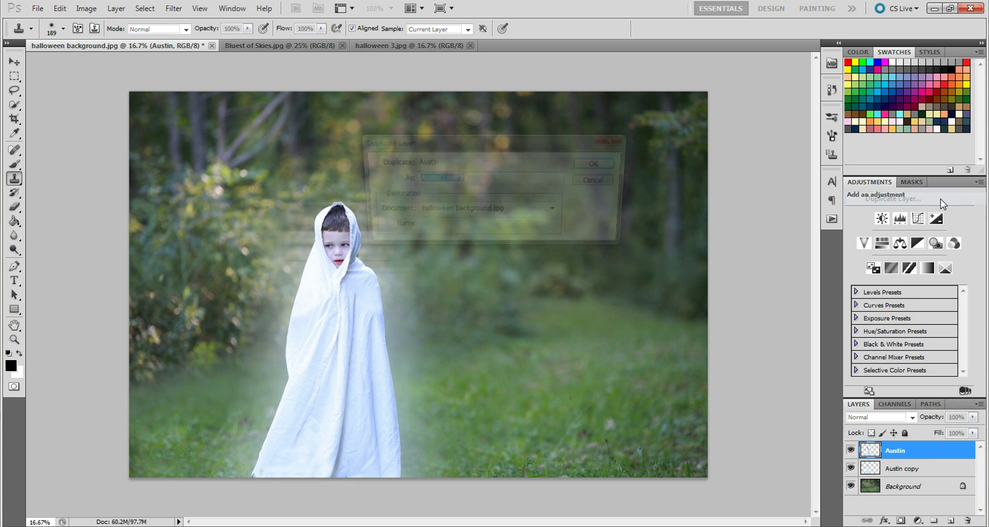
key(Return)
drag(934, 451, 931, 475)
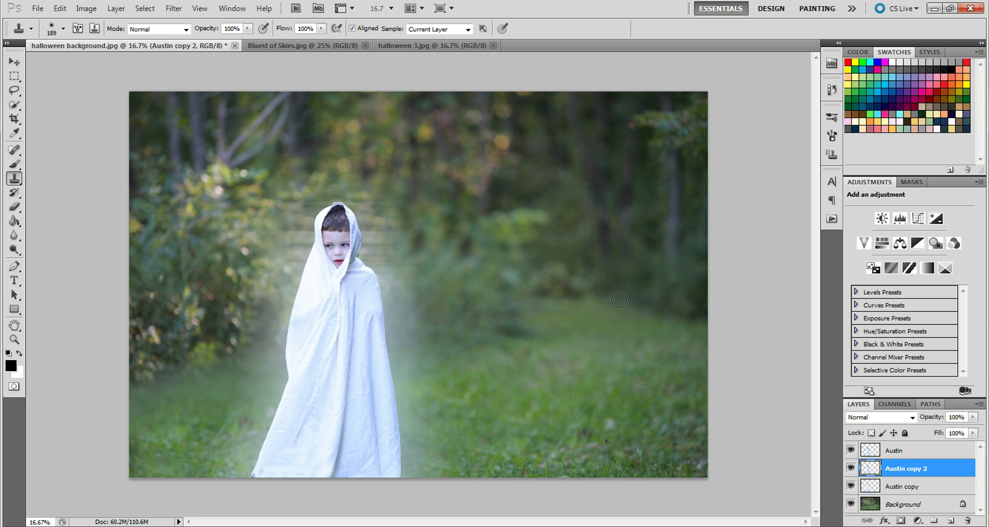
- Apply a Motion Blur to the second copy of the child's layer with an angle of 0° and a distance of 500 pixels
click(174, 8)
mouse_move(262, 123)
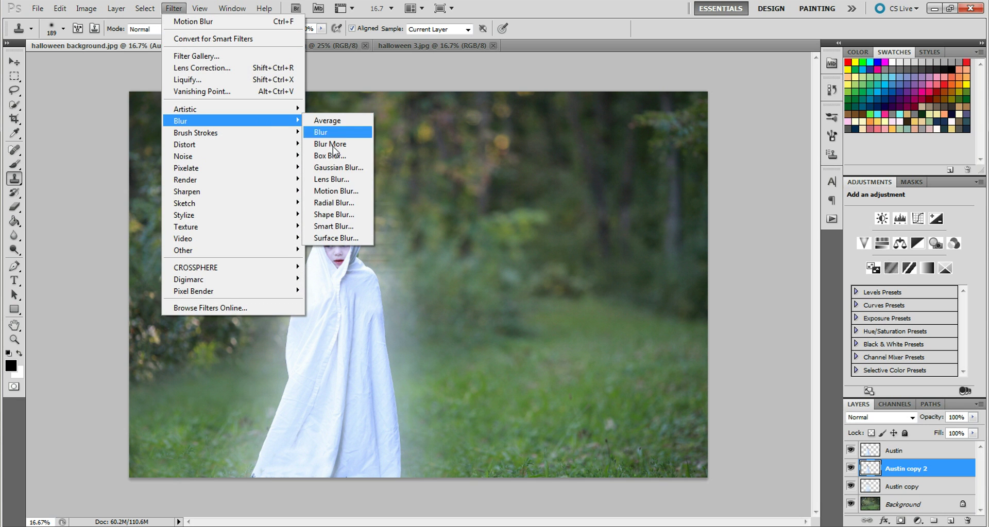
click(336, 192)
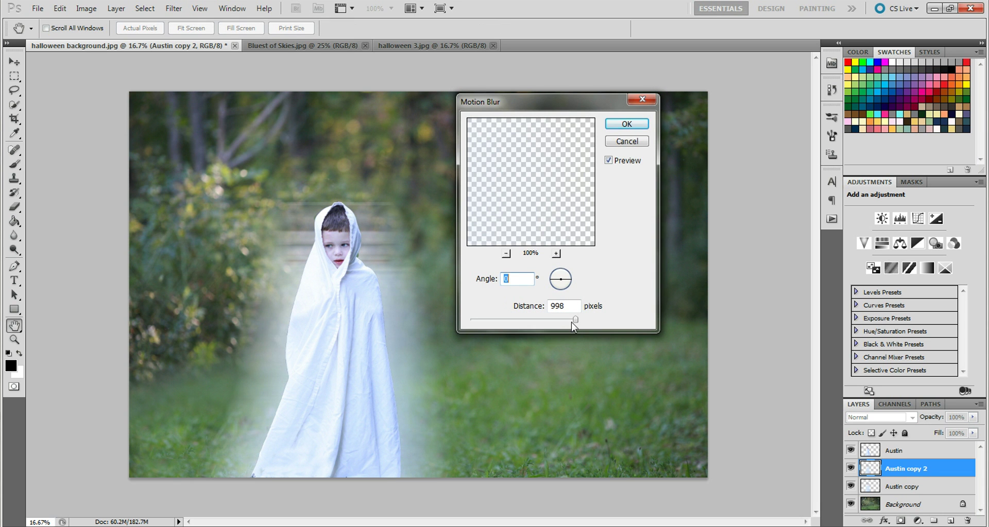
key(Tab)
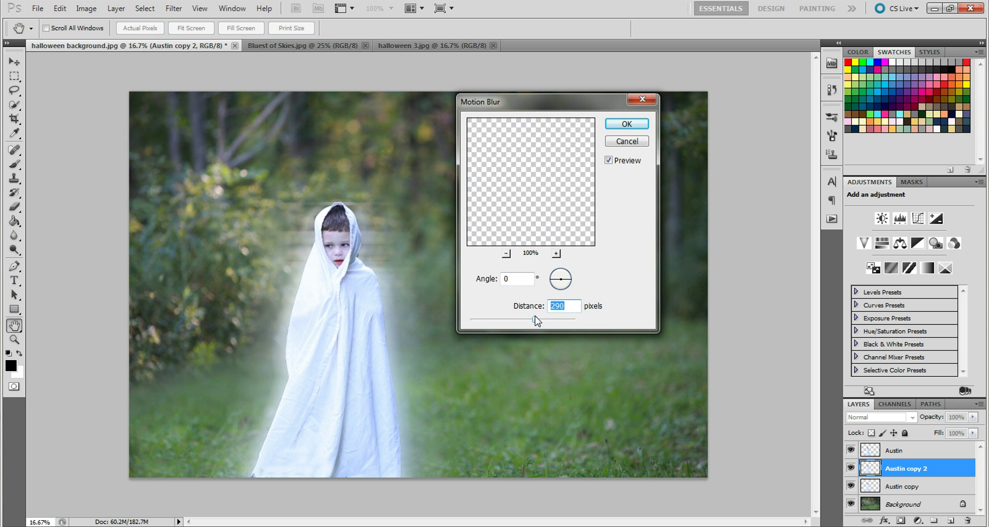
drag(536, 321, 547, 318)
text(500)
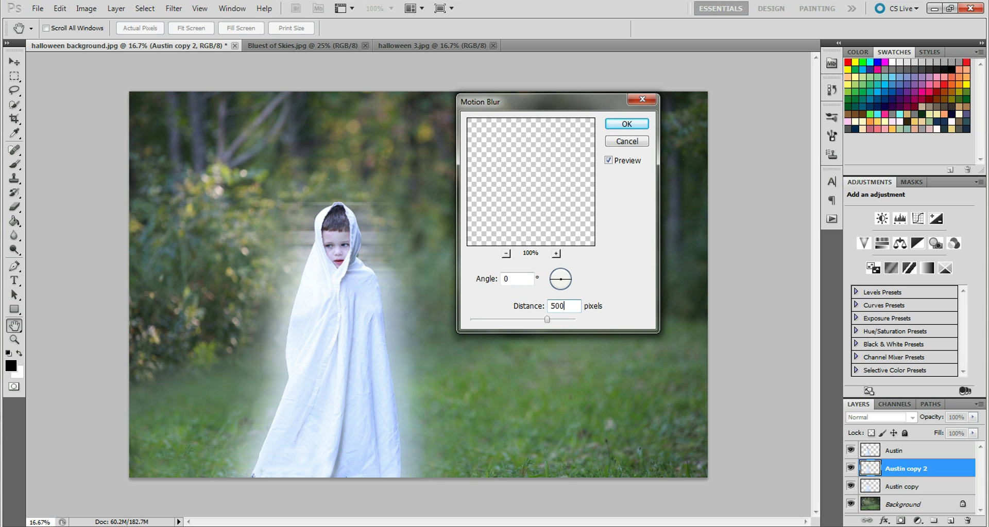
click(628, 124)
key(s)
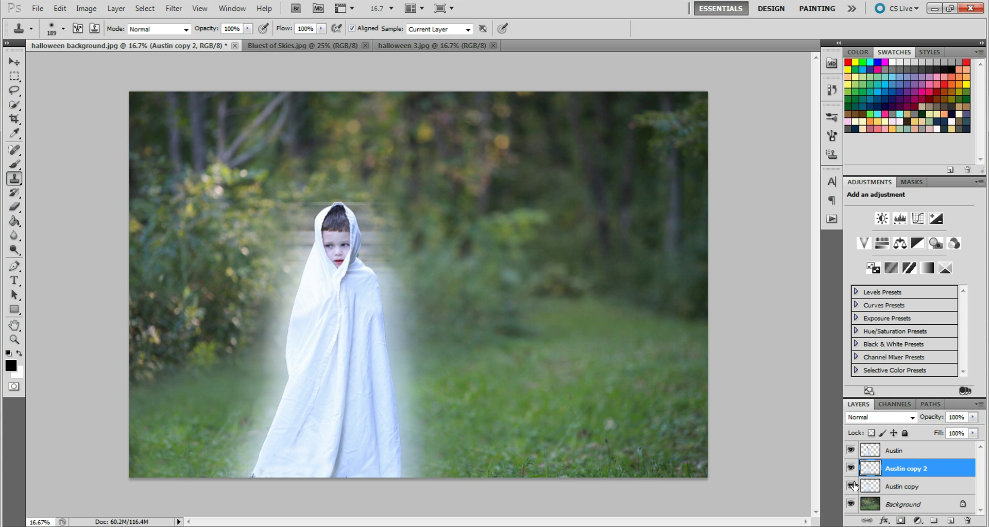
- Duplicate the sharp original child layer under the default copy name, keeping this third copy above the original
click(912, 486)
click(916, 474)
click(918, 488)
click(917, 474)
click(918, 453)
right_click(916, 452)
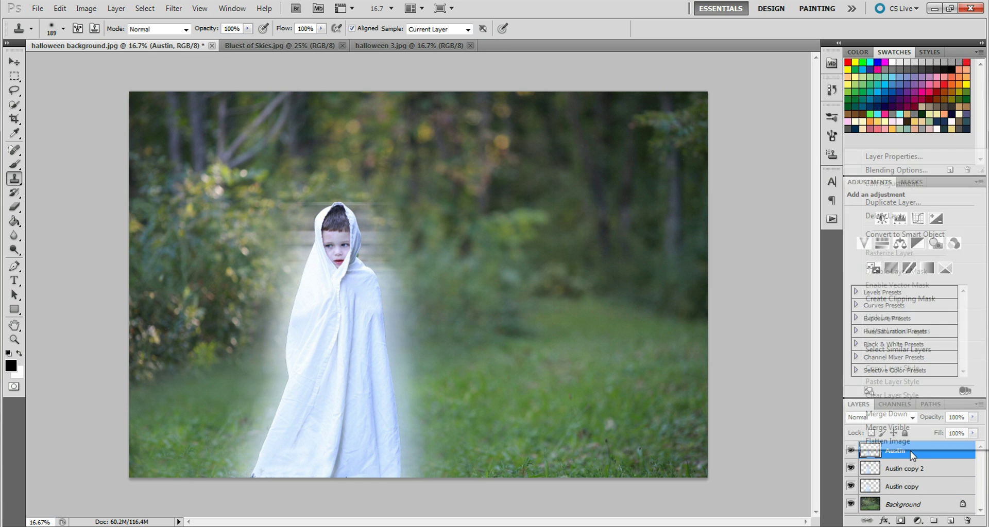
click(894, 202)
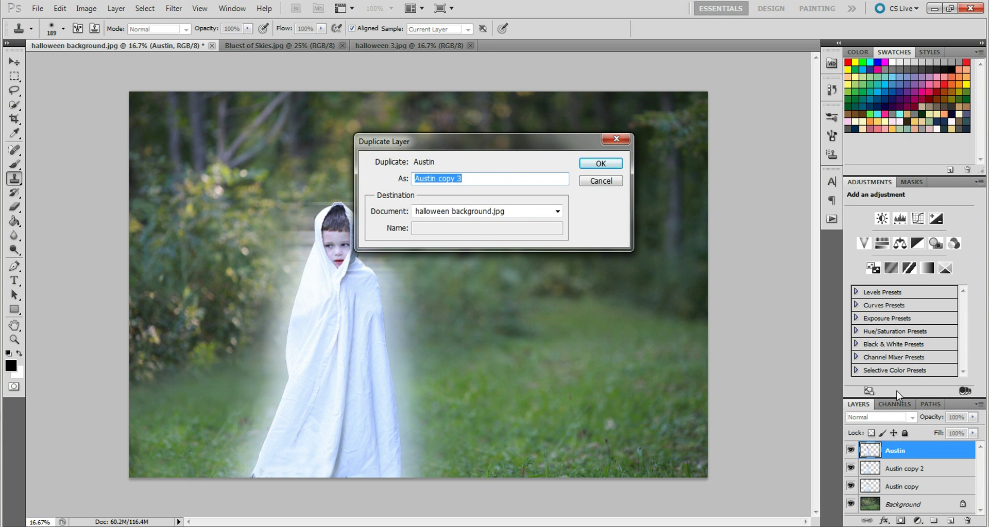
key(Return)
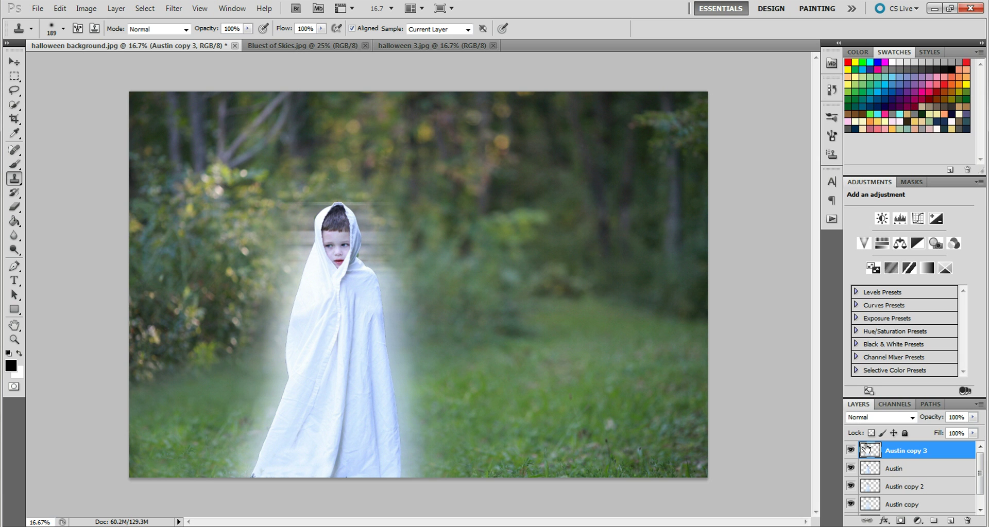
click(172, 9)
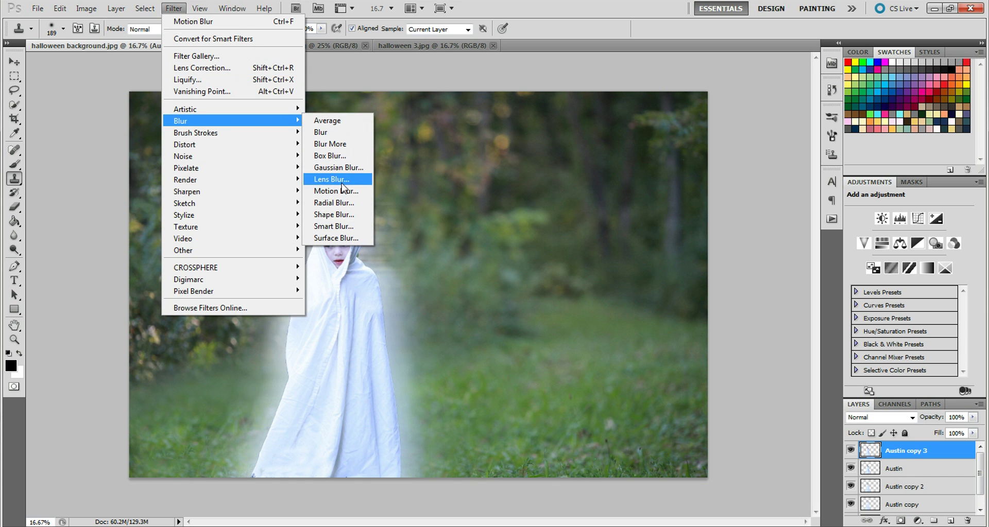
click(350, 193)
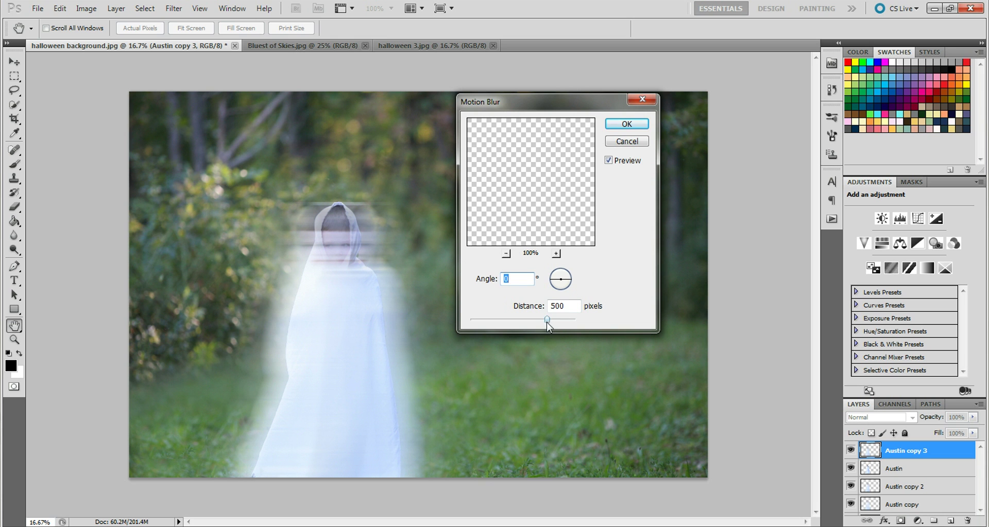
drag(543, 319, 534, 320)
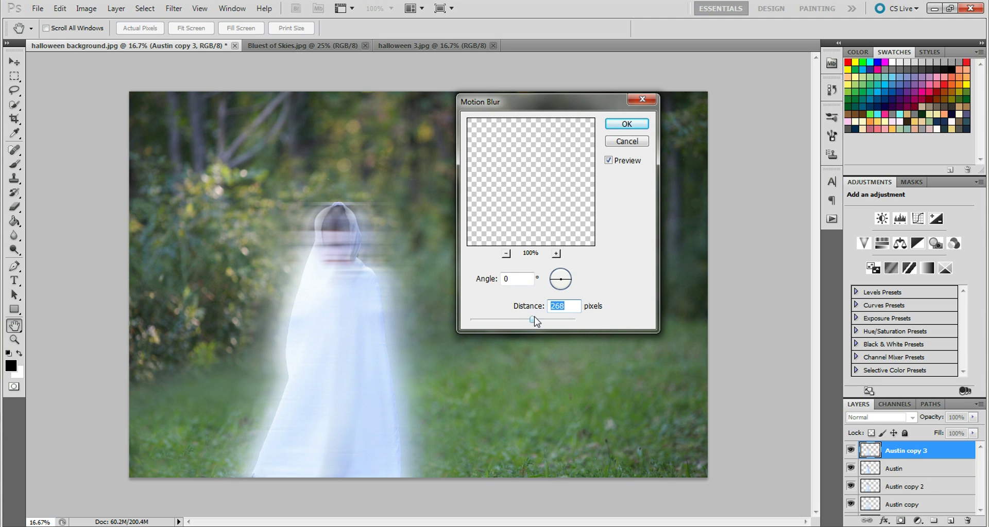
drag(535, 318, 536, 319)
mouse_move(534, 319)
mouse_down()
mouse_move(523, 323)
mouse_move(533, 323)
mouse_up()
click(627, 142)
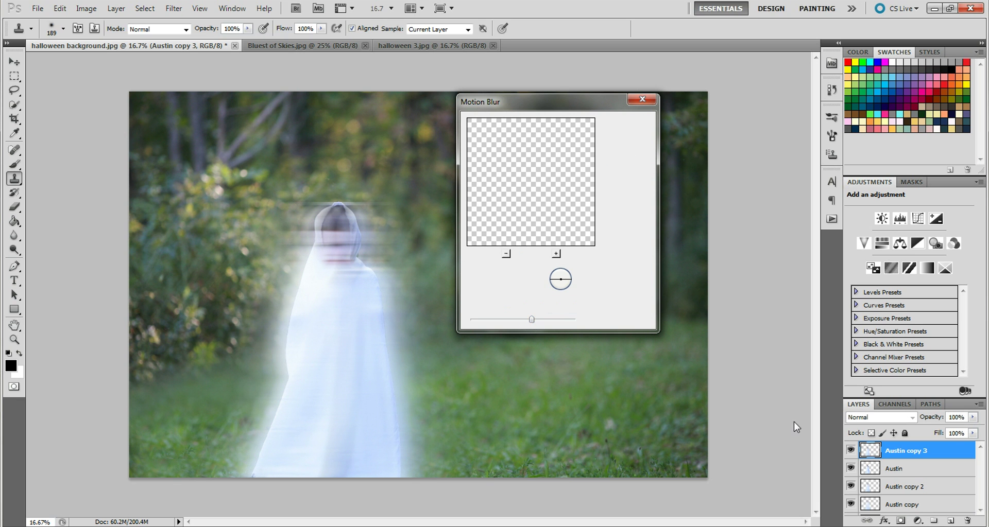
- Set the original child layer's opacity to 38% and hide the third copy above it
click(920, 469)
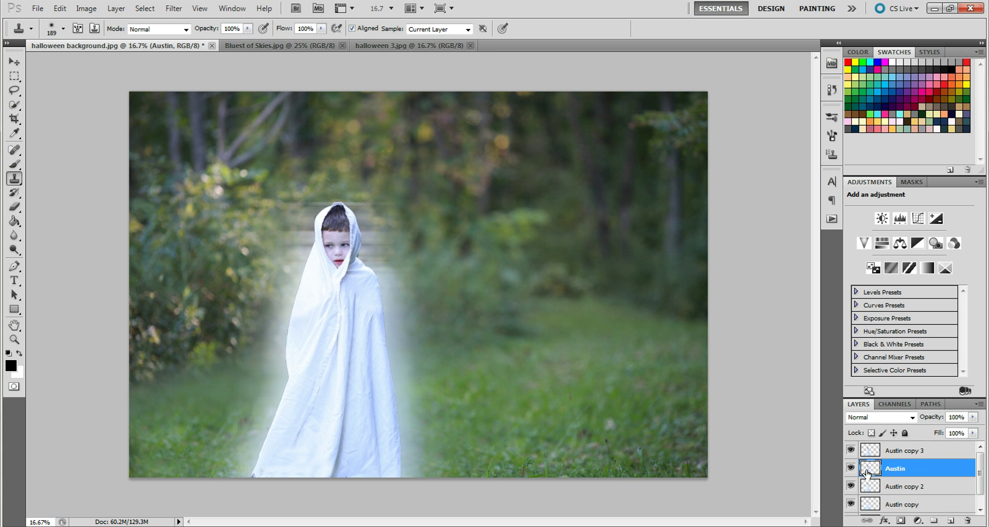
click(949, 417)
text(38)
click(850, 452)
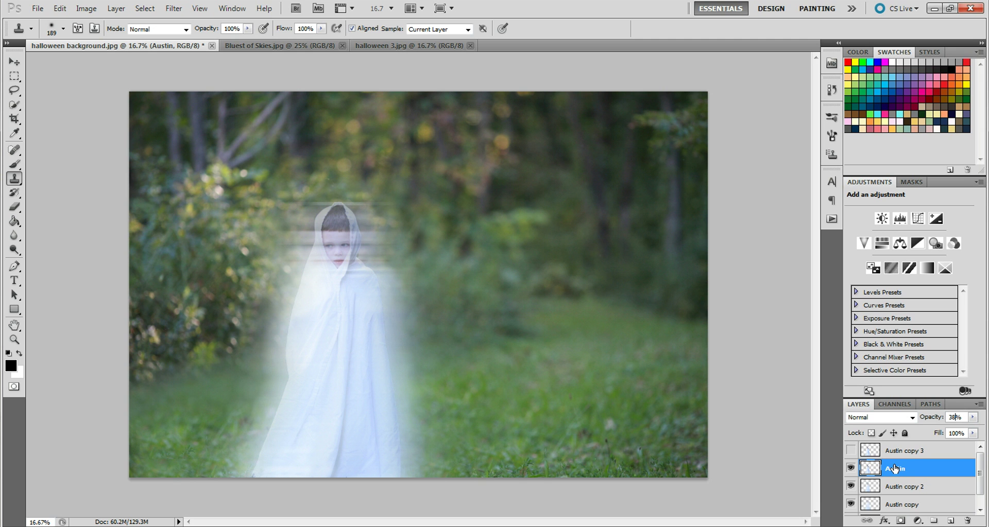
- Show the third copy again and apply a Motion Blur to it with an angle of 0° and a distance of 998 pixels
click(925, 452)
click(850, 450)
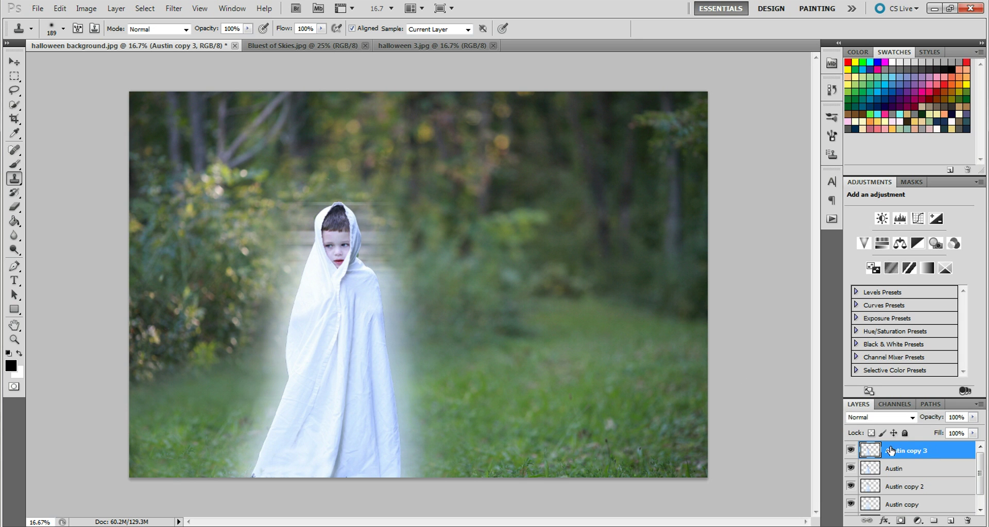
click(174, 9)
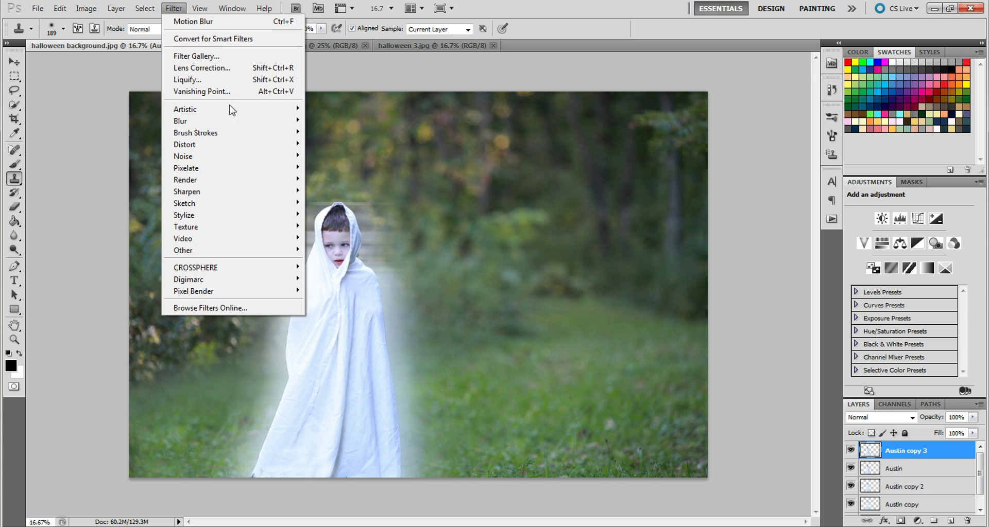
mouse_move(254, 122)
click(342, 190)
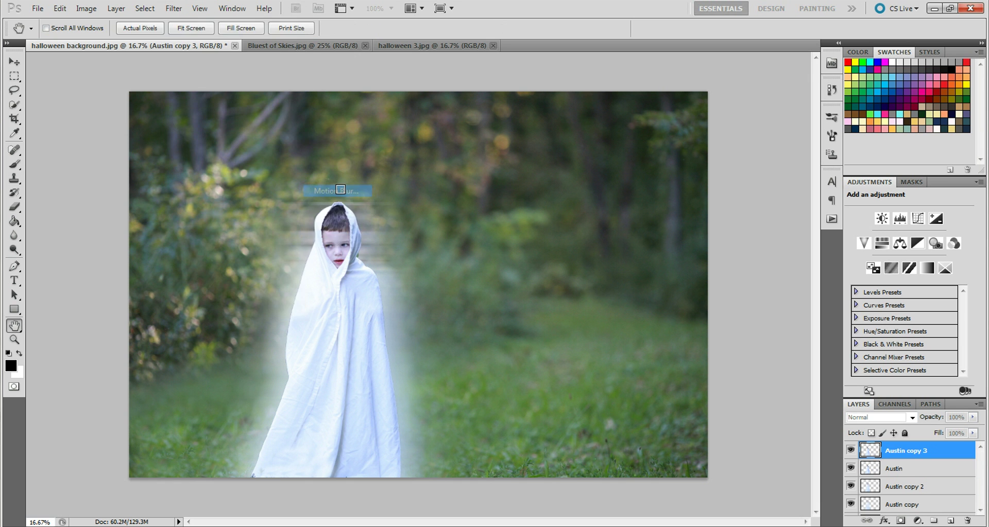
drag(549, 320, 582, 324)
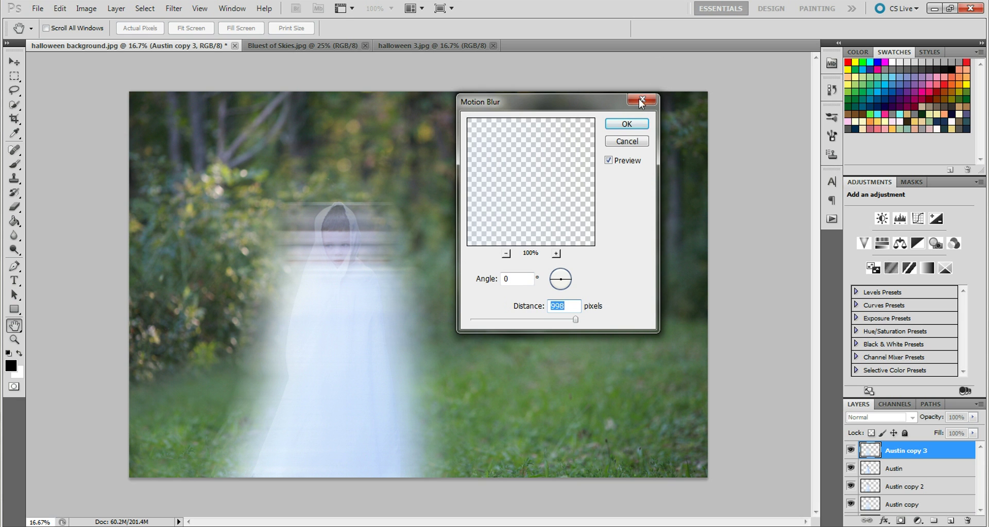
click(626, 123)
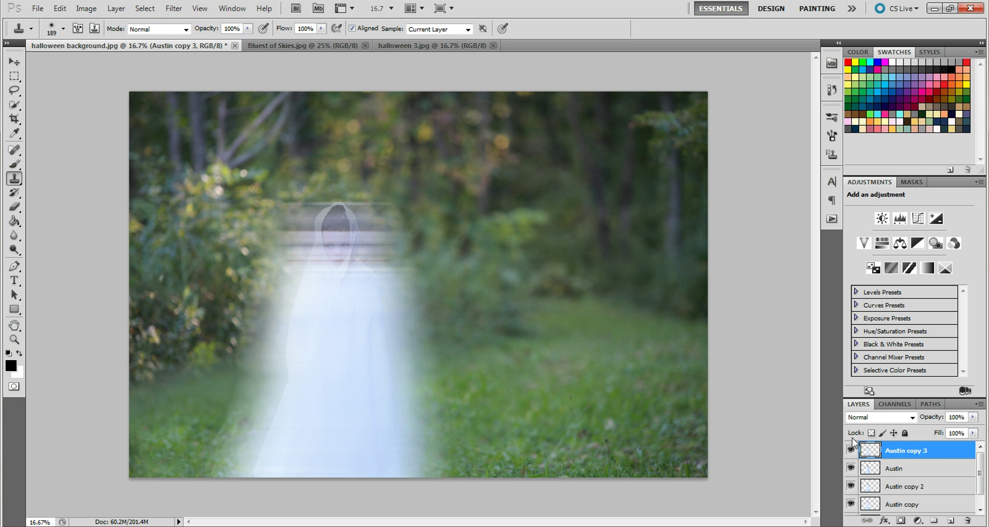
- Reduce the opacity of the blurred third copy, trying 50% and 40% before settling on 30%
click(956, 417)
text(50)
key(Return)
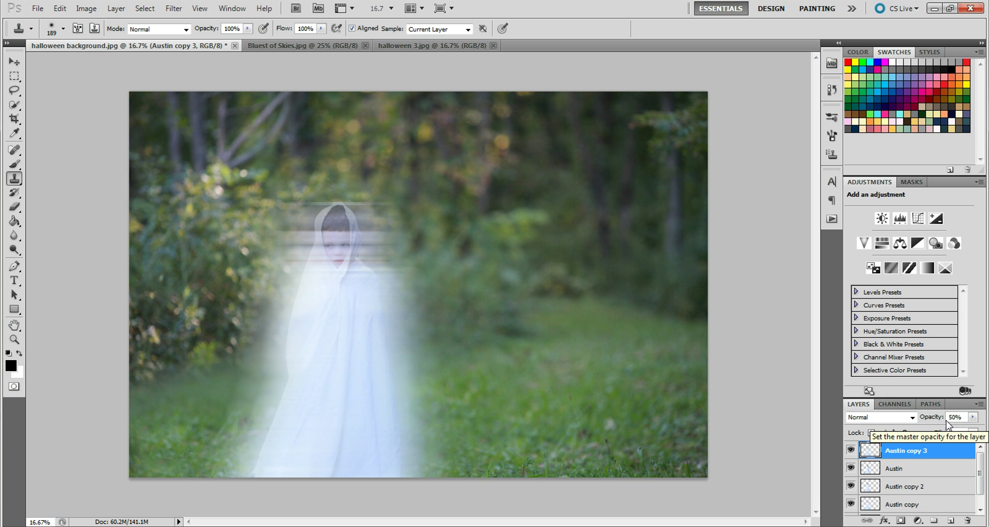
key(BackSpace)
key(BackSpace)
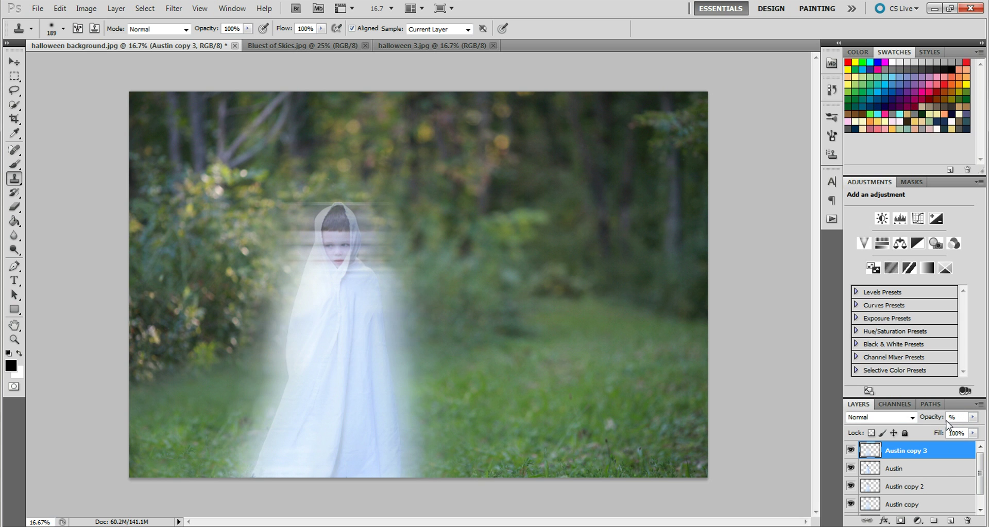
text(40)
key(BackSpace)
key(BackSpace)
text(30)
- Add a black-to-white Gradient Map adjustment layer above all layers and rename it B&W
click(927, 268)
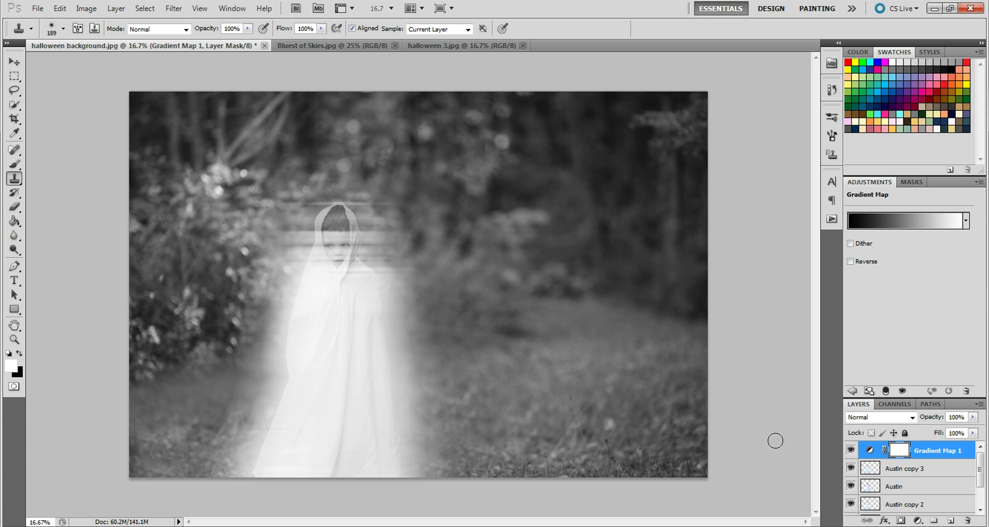
click(940, 454)
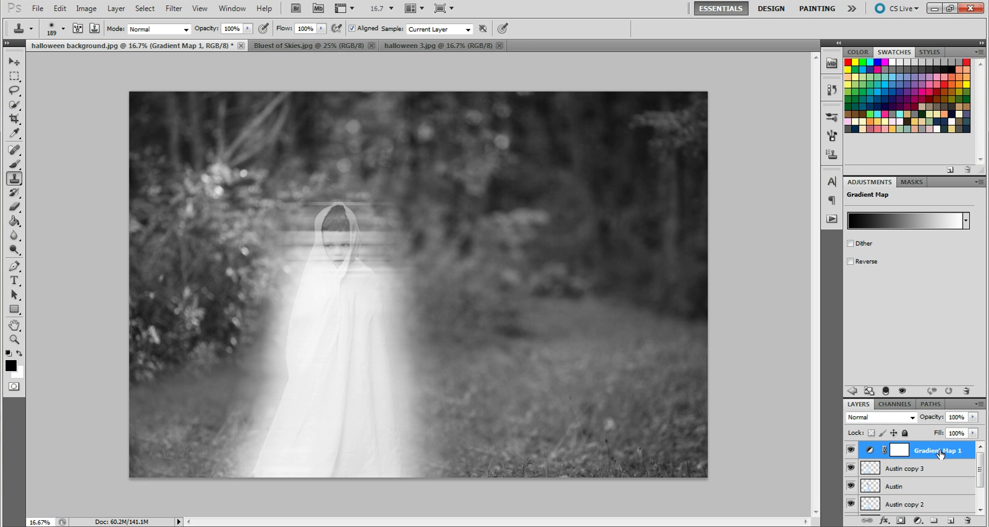
double_click(943, 451)
drag(956, 451, 888, 451)
text(B&W)
key(Return)
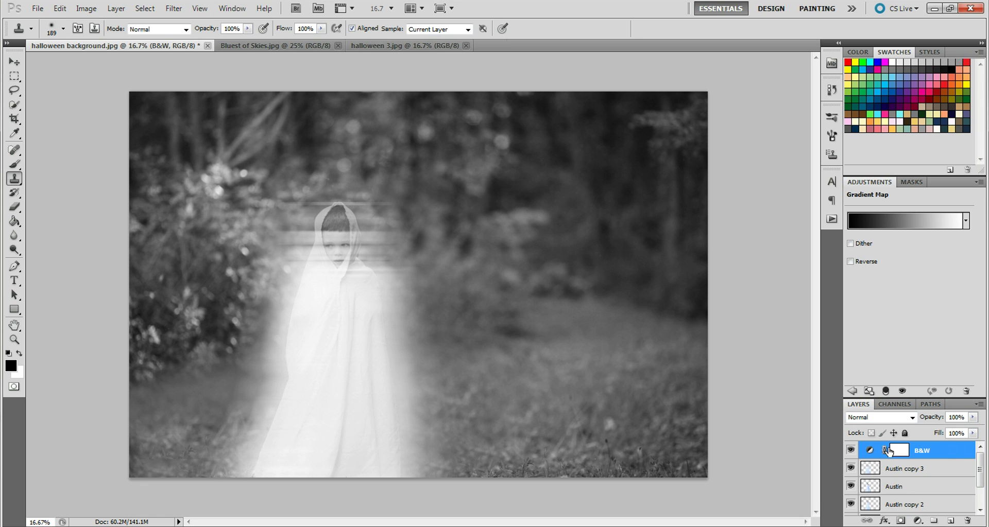
click(853, 392)
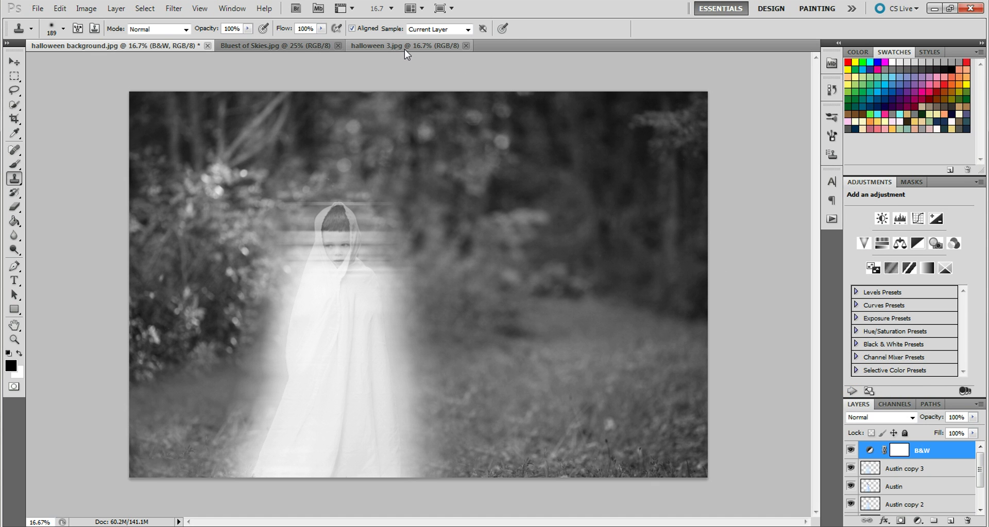
- Switch to Bluest of Skies.jpg and convert it to black and white with a Gradient Map adjustment layer
click(292, 45)
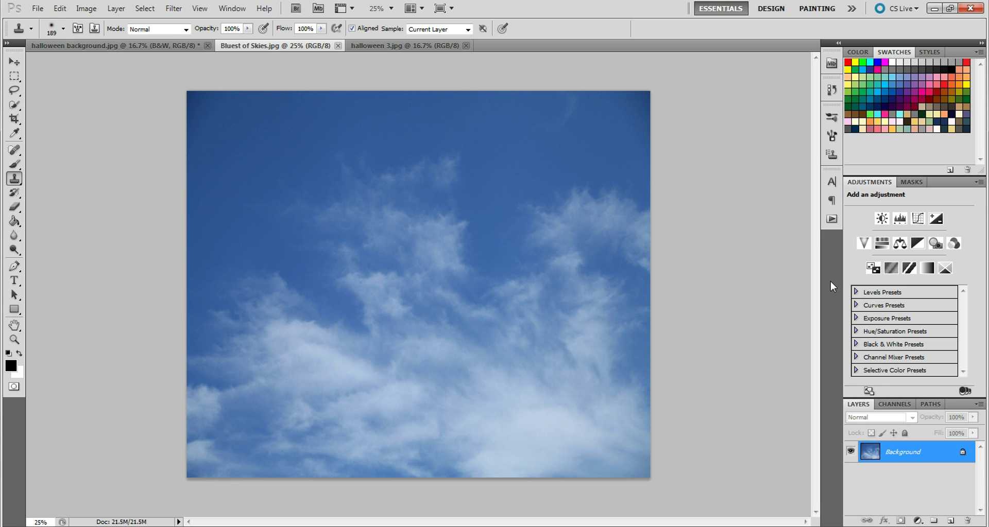
click(927, 268)
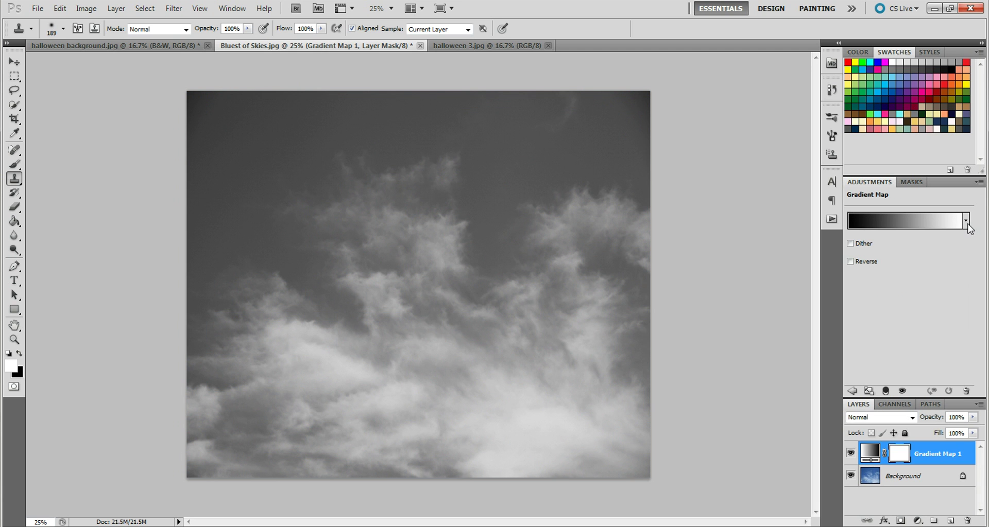
click(852, 391)
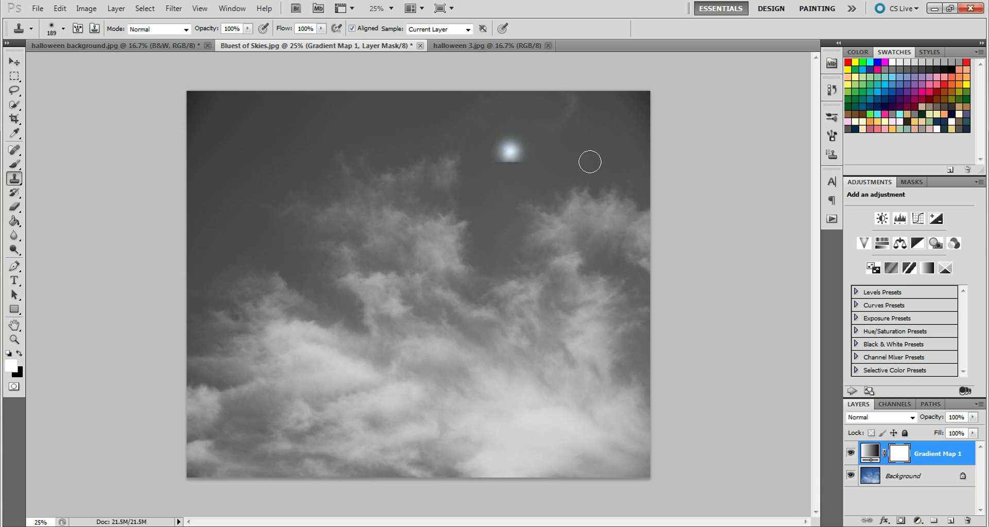
- Darken the sky with a Levels adjustment layer, setting black input to 102 and white input to 243, and flatten the image
click(14, 62)
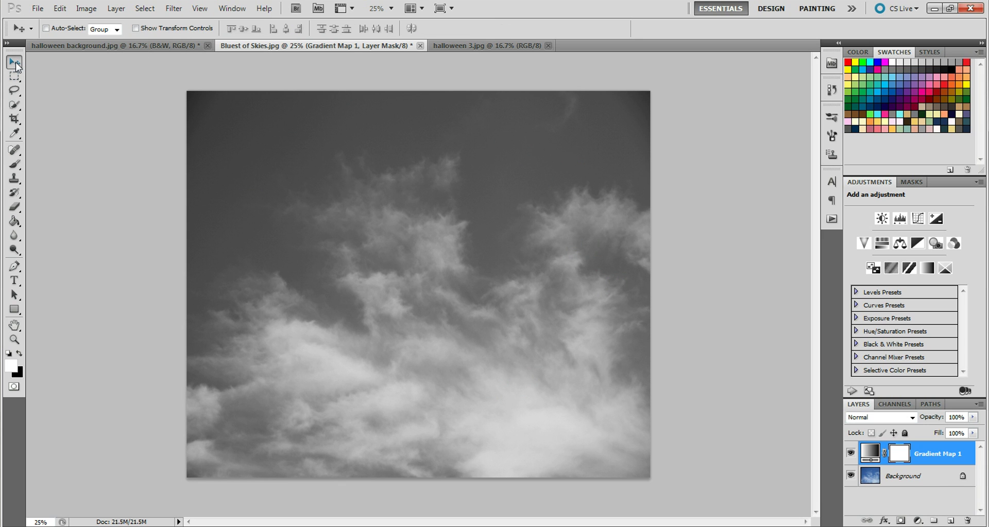
click(901, 221)
drag(866, 285, 907, 289)
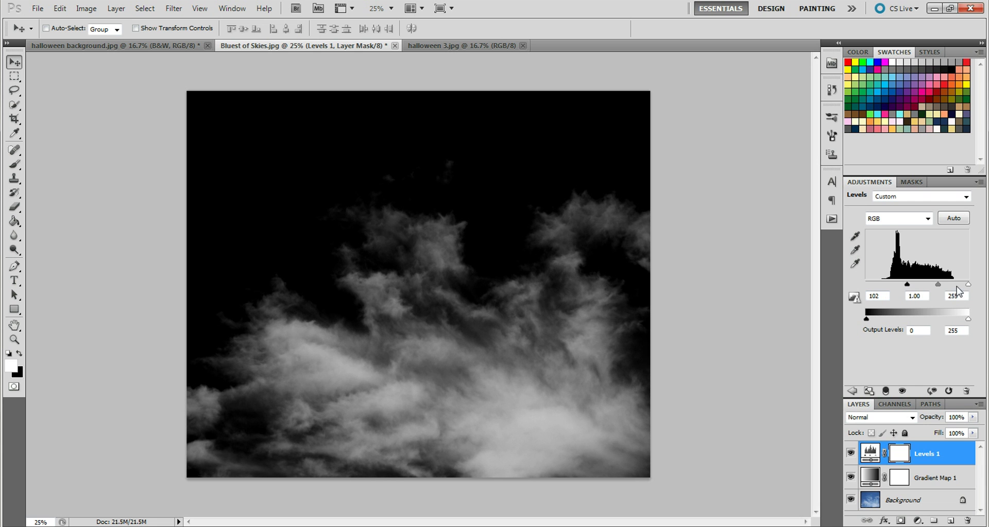
mouse_move(969, 289)
mouse_down()
mouse_move(954, 291)
mouse_move(964, 291)
mouse_up()
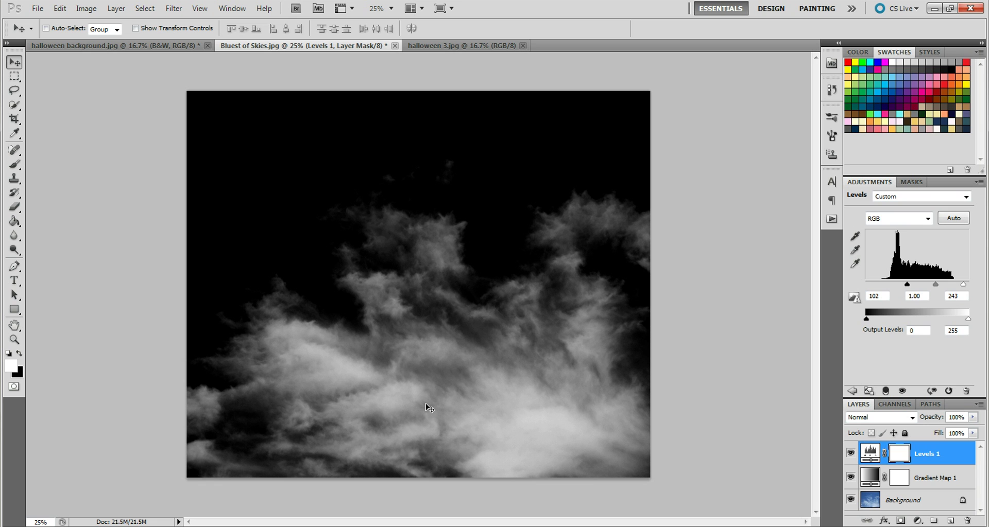
click(117, 9)
click(219, 400)
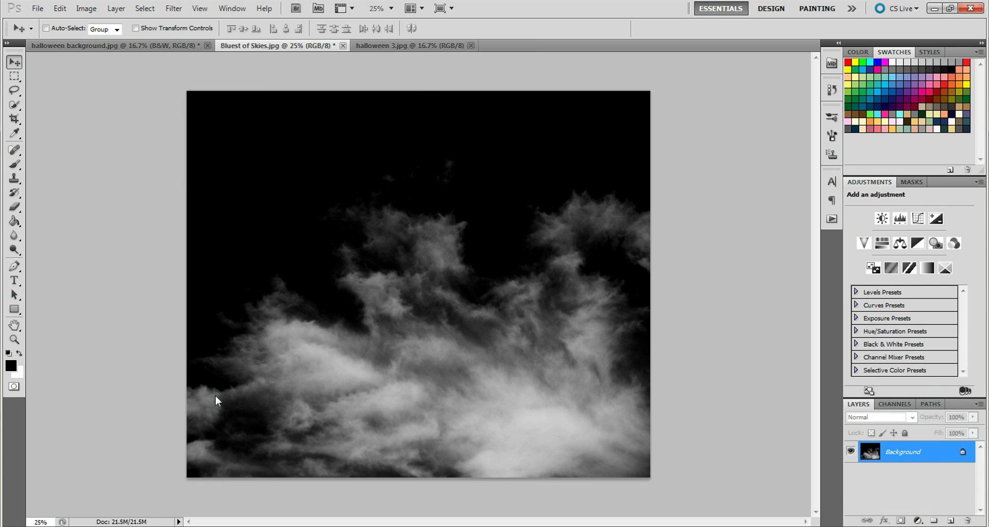
- Copy the flattened sky into halloween background.jpg as a new layer and align it with the canvas's upper-left corner
drag(308, 45, 415, 156)
drag(368, 185, 237, 196)
click(745, 142)
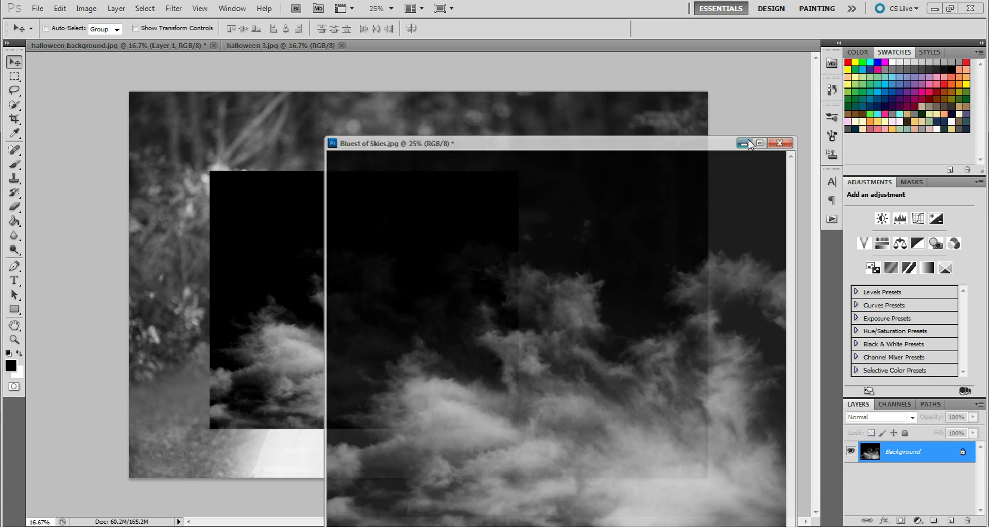
drag(397, 280, 317, 201)
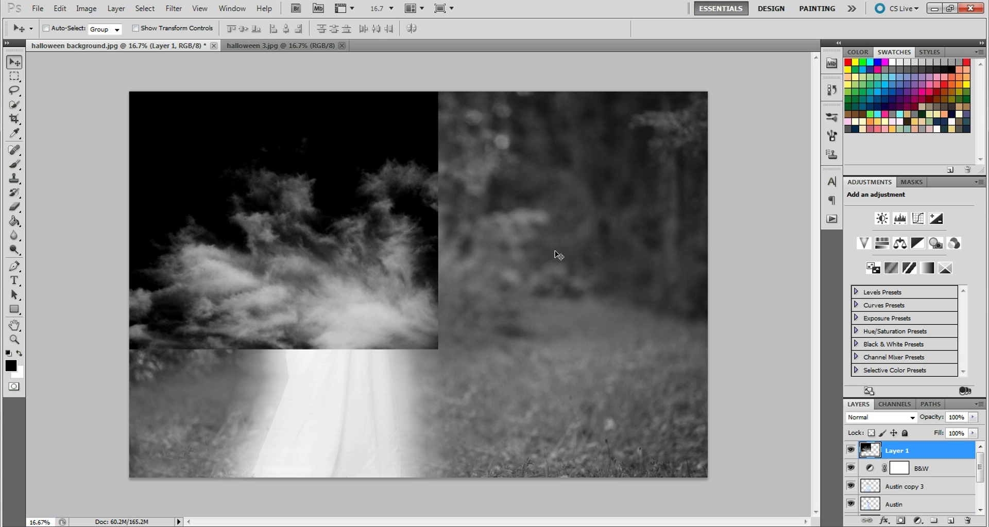
- Stretch a copy of the cloud layer to 187.2% width and 96.64% height along the canvas's lower edge, and delete the original Layer 1
key(ctrl+t)
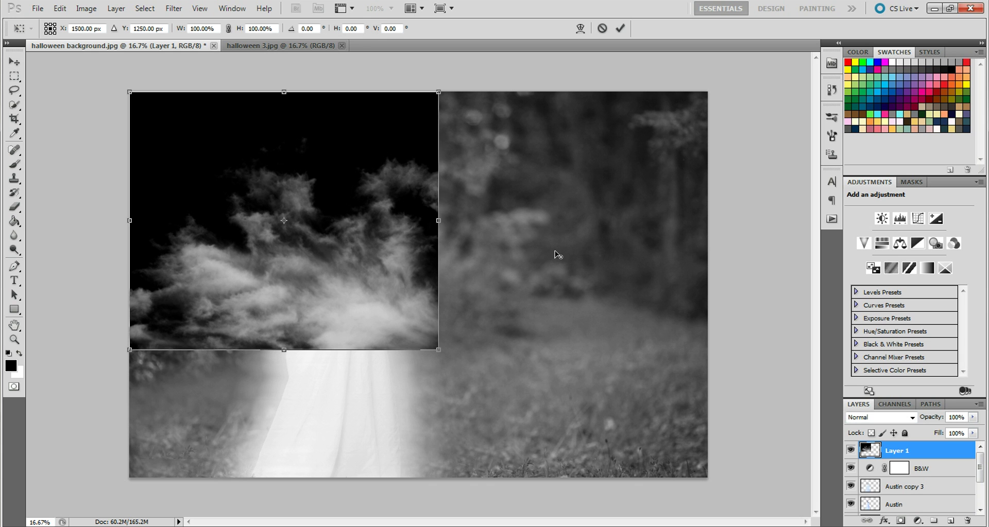
drag(435, 219, 708, 241)
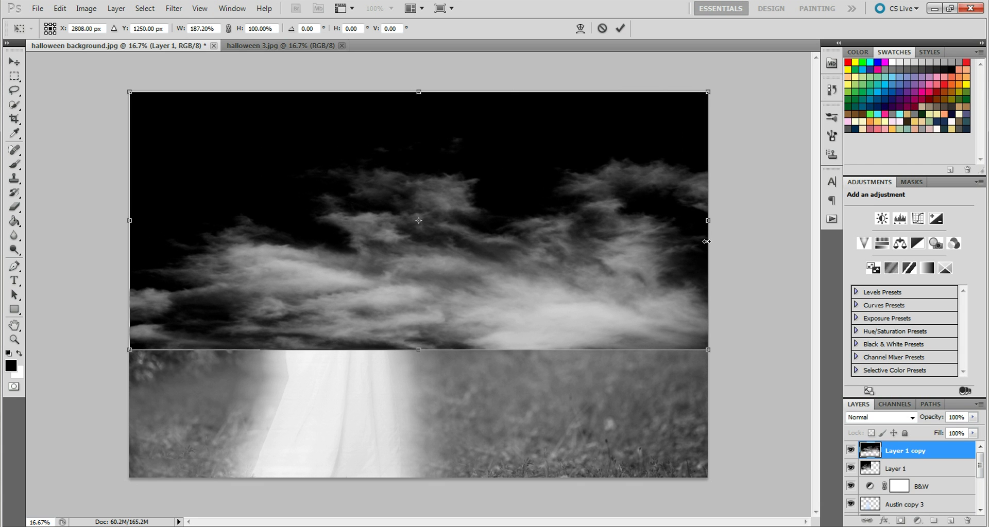
drag(425, 292, 424, 419)
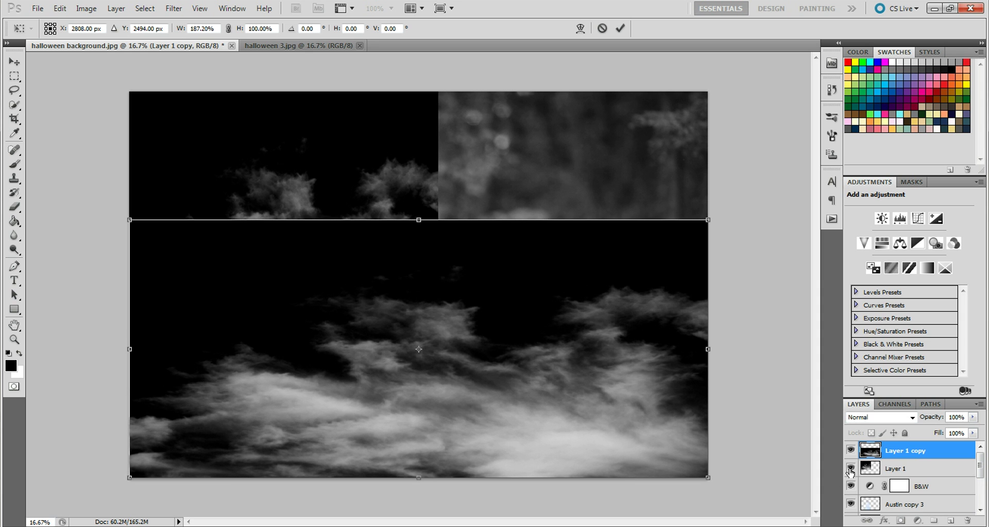
mouse_move(652, 351)
mouse_down()
mouse_move(652, 382)
mouse_move(653, 338)
mouse_move(650, 350)
mouse_move(644, 340)
mouse_up()
key(ctrl+z)
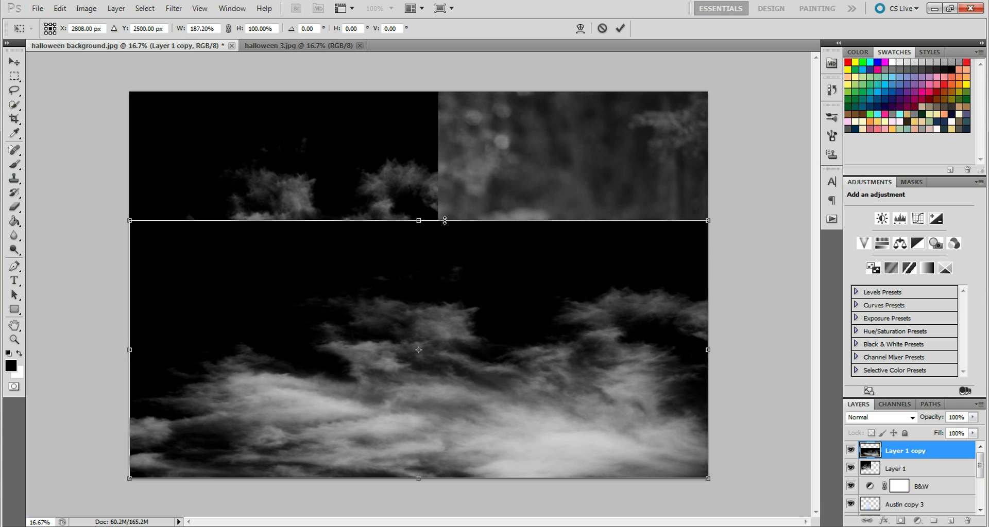
mouse_move(418, 220)
mouse_down()
mouse_move(430, 355)
mouse_move(421, 228)
mouse_up()
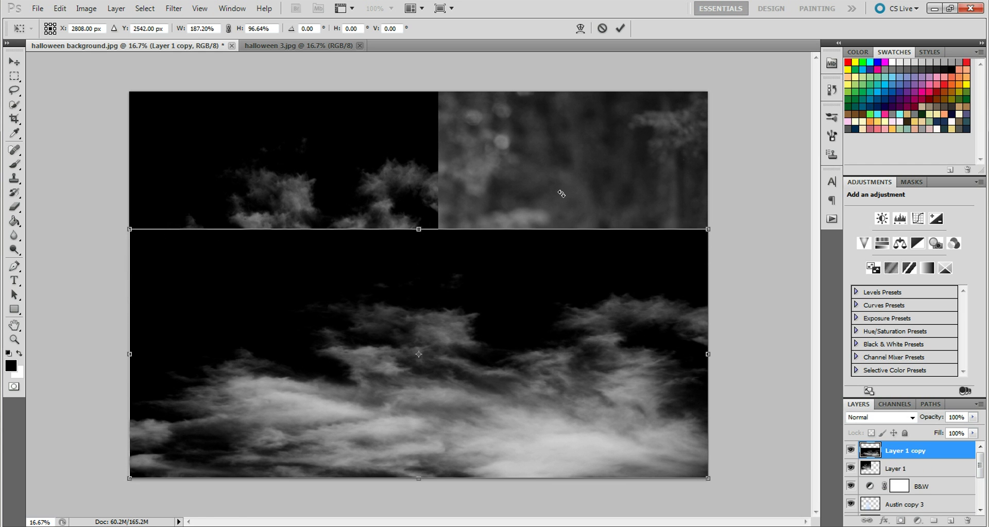
click(617, 30)
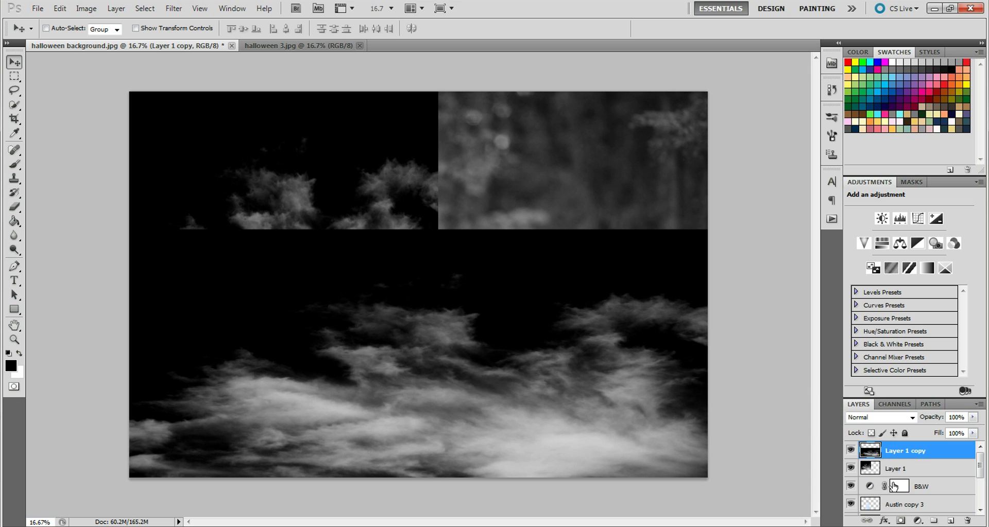
click(896, 470)
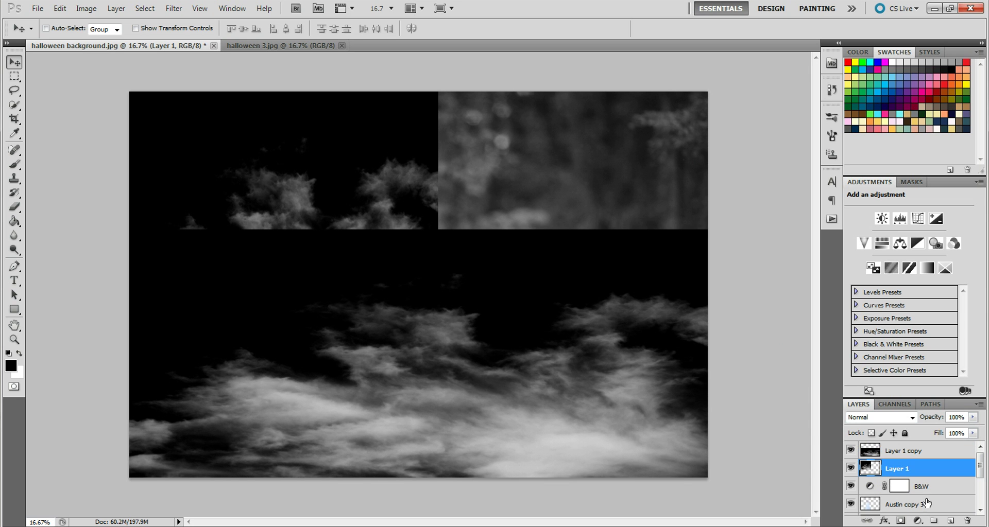
click(968, 521)
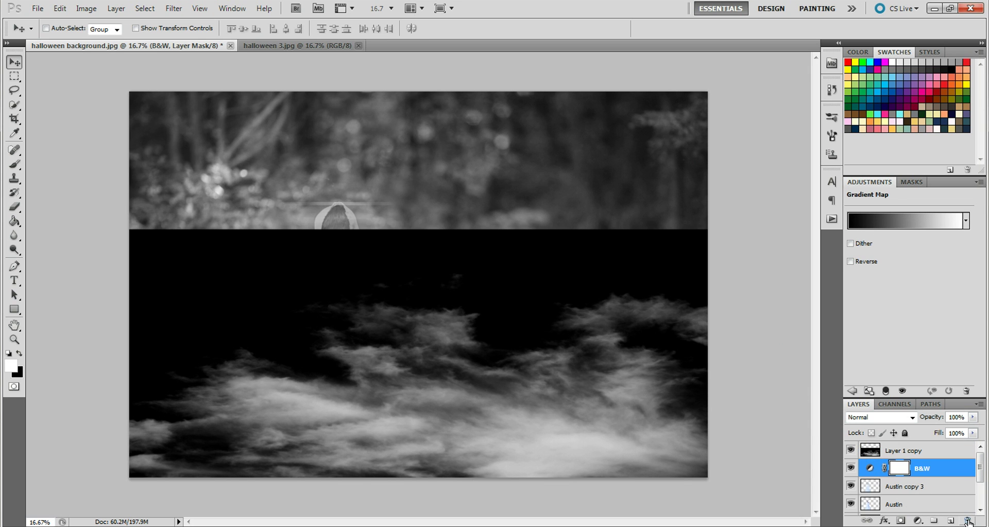
- Set the stretched cloud layer's blend mode to Screen, keeping its opacity at 100%
click(925, 456)
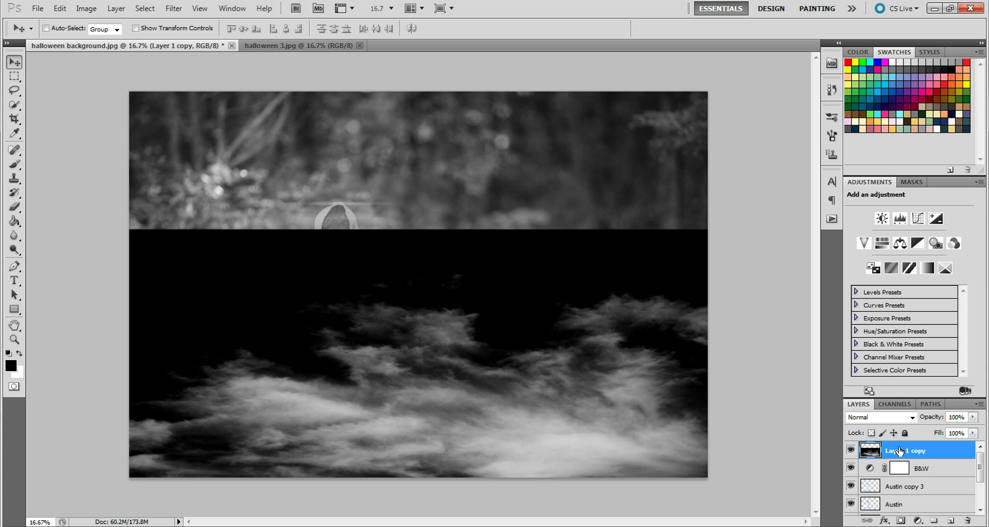
click(912, 418)
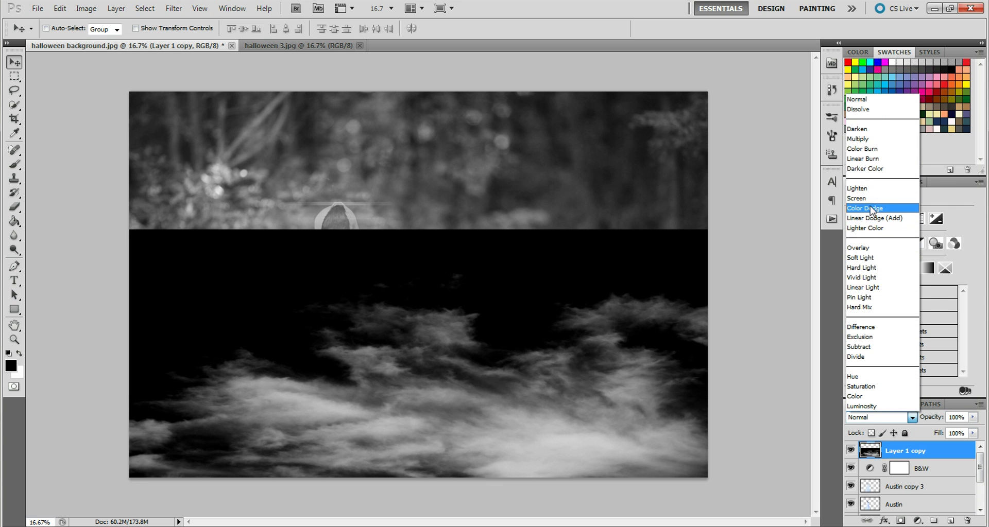
click(870, 200)
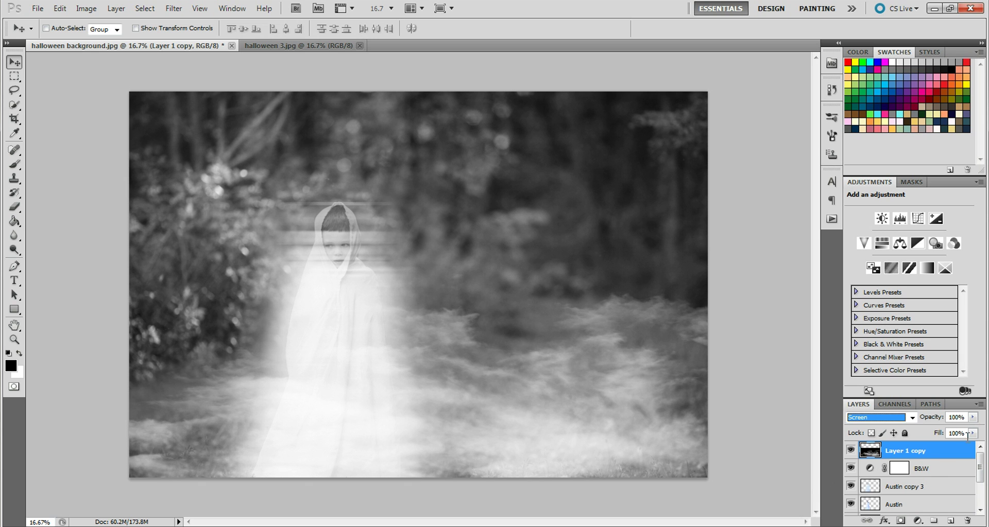
click(973, 418)
mouse_move(973, 421)
mouse_down()
mouse_move(955, 432)
mouse_move(975, 431)
mouse_up()
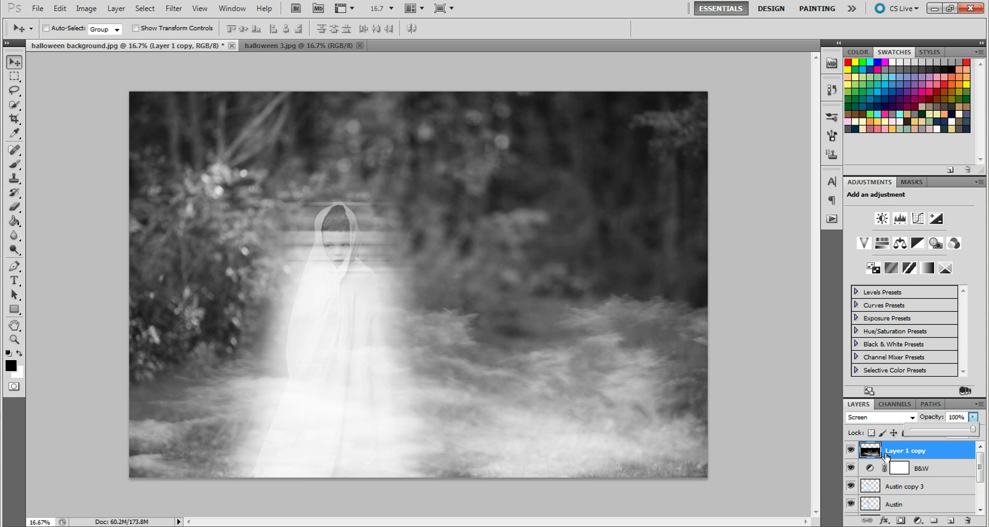
- Add a layer mask to the cloud layer and paint it black over the draped child to remove the clouds there
click(901, 521)
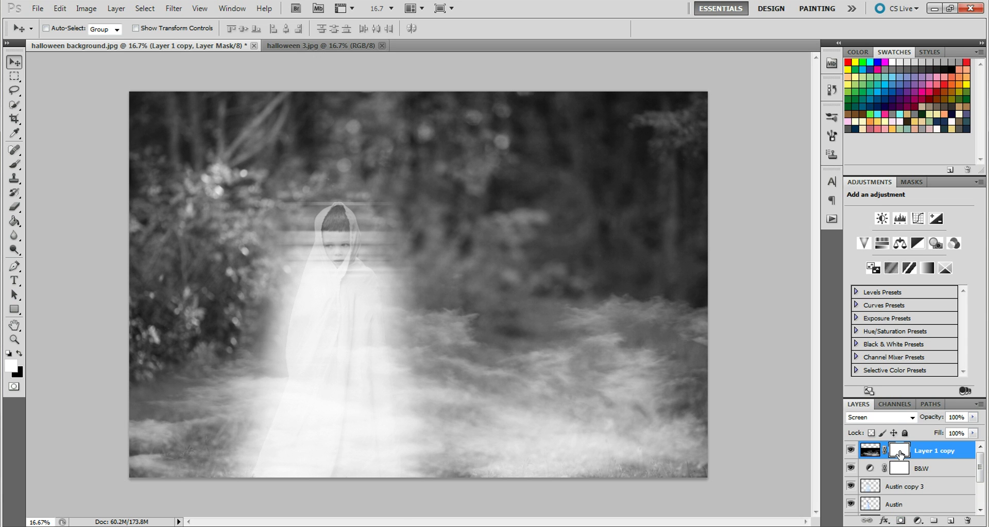
click(19, 354)
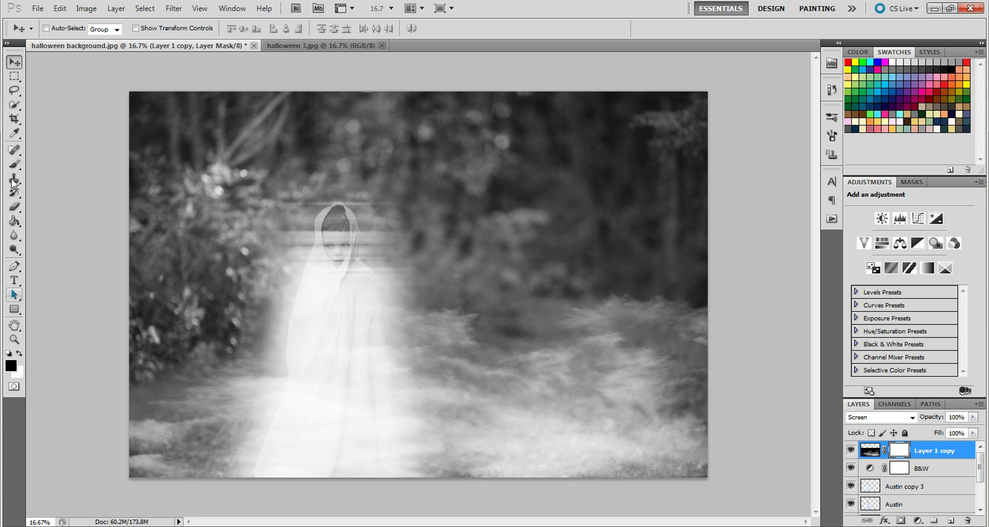
click(14, 164)
mouse_move(308, 340)
mouse_down()
mouse_move(328, 264)
mouse_move(336, 283)
mouse_move(312, 429)
mouse_move(310, 416)
mouse_move(278, 472)
mouse_move(255, 476)
mouse_move(280, 389)
mouse_move(258, 443)
mouse_move(254, 426)
mouse_move(274, 420)
mouse_move(289, 465)
mouse_move(335, 473)
mouse_move(383, 399)
mouse_move(390, 447)
mouse_move(400, 420)
mouse_move(384, 289)
mouse_up()
mouse_move(348, 244)
mouse_down()
mouse_move(302, 381)
mouse_move(254, 469)
mouse_move(288, 300)
mouse_move(333, 247)
mouse_move(385, 417)
mouse_move(394, 387)
mouse_move(381, 264)
mouse_move(359, 234)
mouse_move(295, 429)
mouse_up()
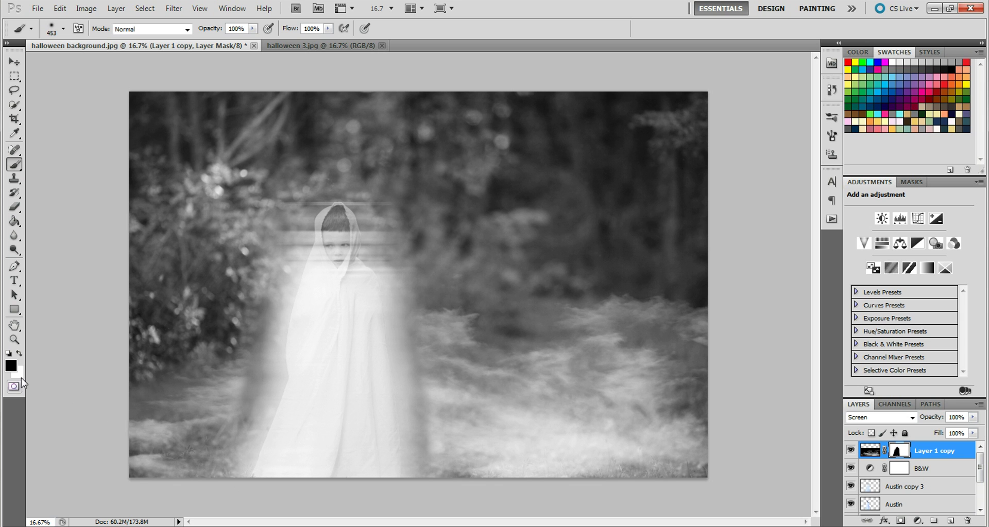
- Paint the mask white along both sides of the child to restore the clouds around the sheet
click(19, 355)
drag(232, 408, 249, 343)
mouse_move(444, 468)
mouse_down()
mouse_move(431, 381)
mouse_move(438, 459)
mouse_move(475, 469)
mouse_move(438, 436)
mouse_move(424, 350)
mouse_move(438, 459)
mouse_up()
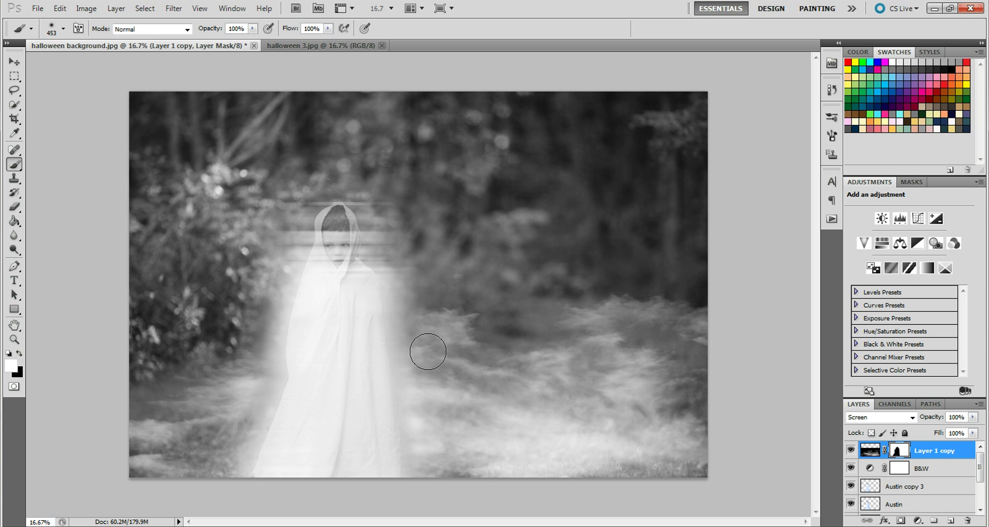
- Soften the cloud layer's image, not its mask, into diffuse fog with a strong Gaussian Blur
click(870, 451)
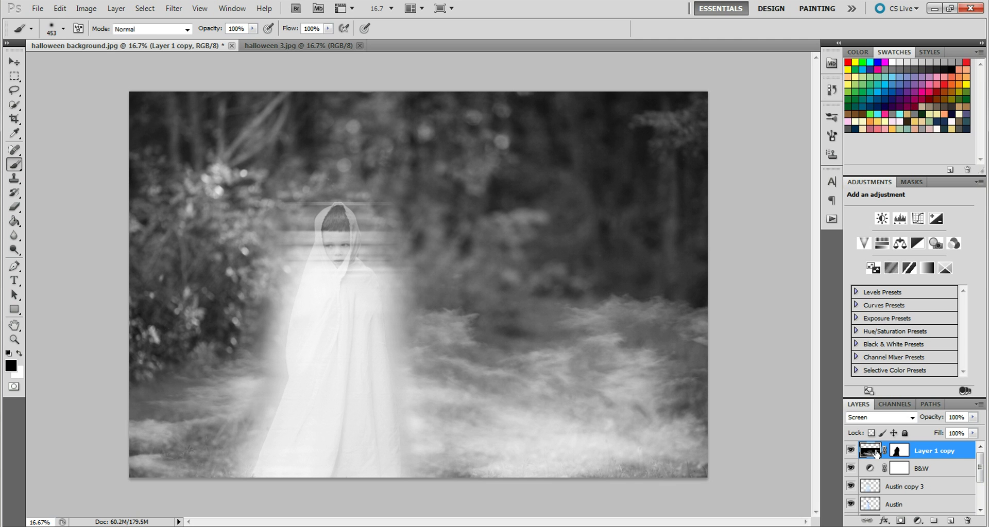
click(173, 7)
mouse_move(281, 122)
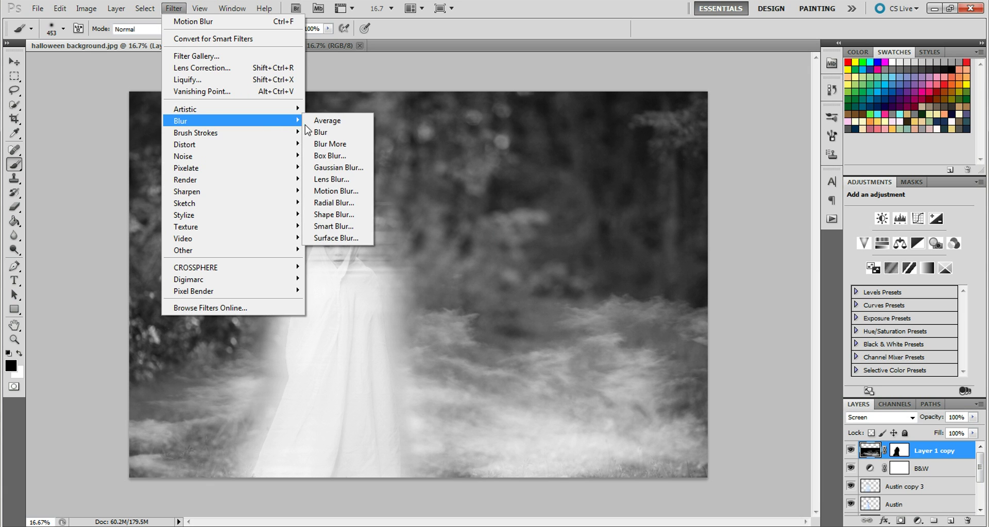
click(352, 170)
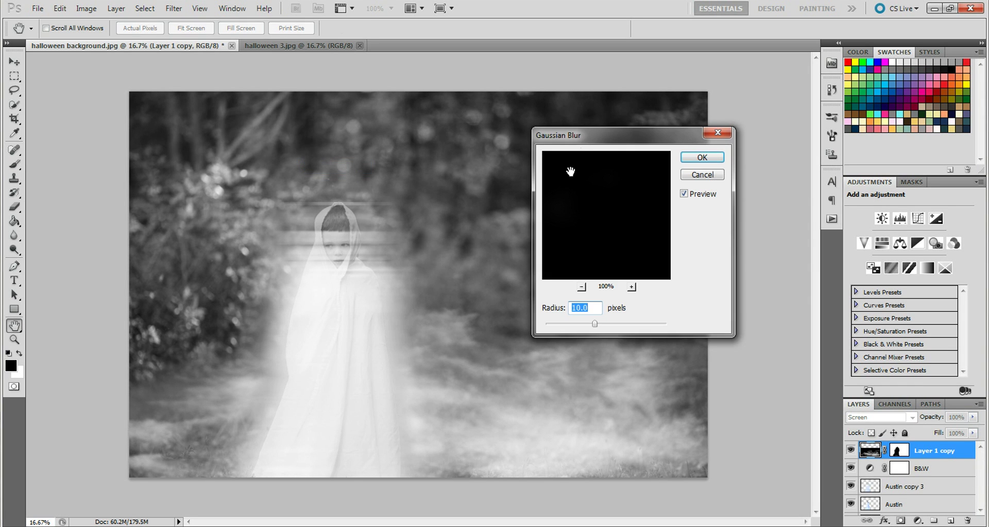
drag(598, 139, 681, 135)
drag(676, 321, 711, 323)
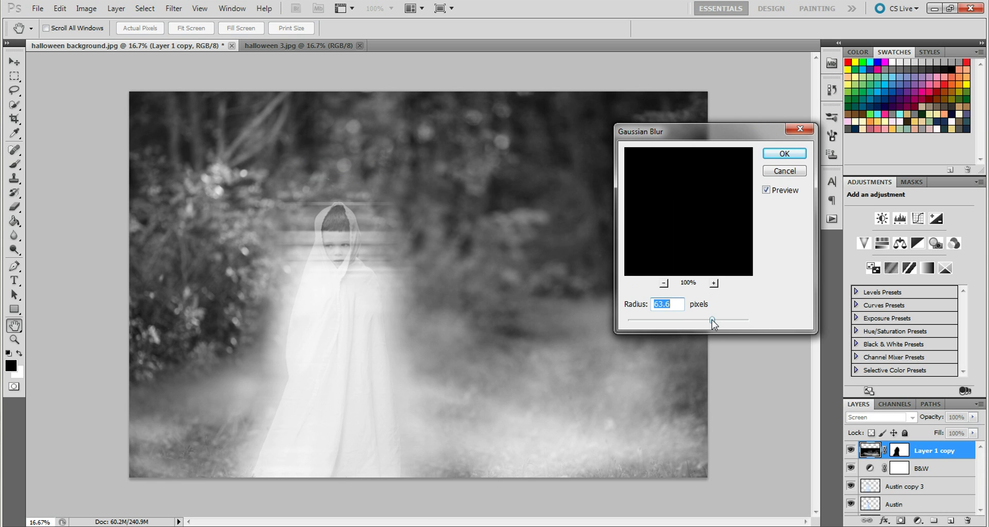
mouse_move(712, 320)
mouse_down()
mouse_move(690, 321)
mouse_move(724, 319)
mouse_move(704, 322)
mouse_up()
click(783, 154)
key(b)
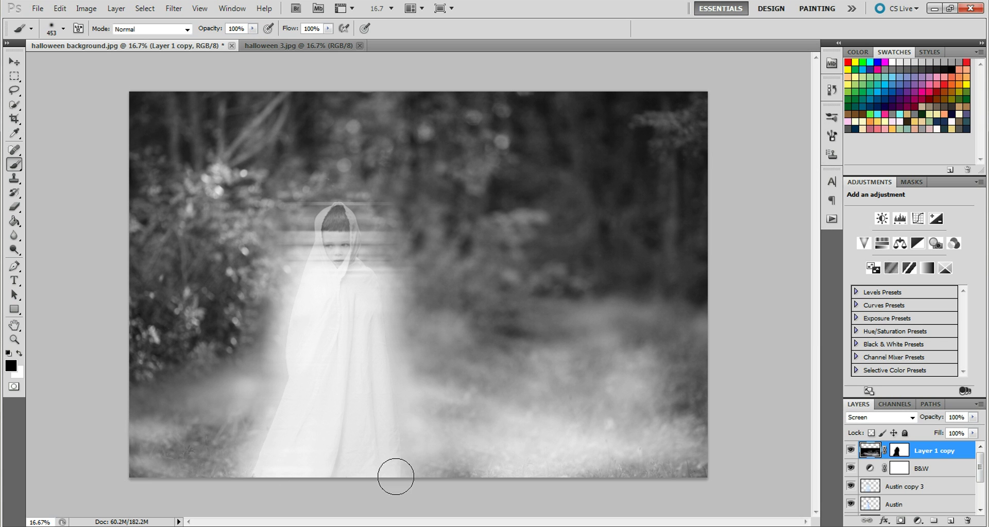
- Reduce the cloud layer's opacity to 79% and rename it fog
click(973, 420)
drag(973, 430, 964, 433)
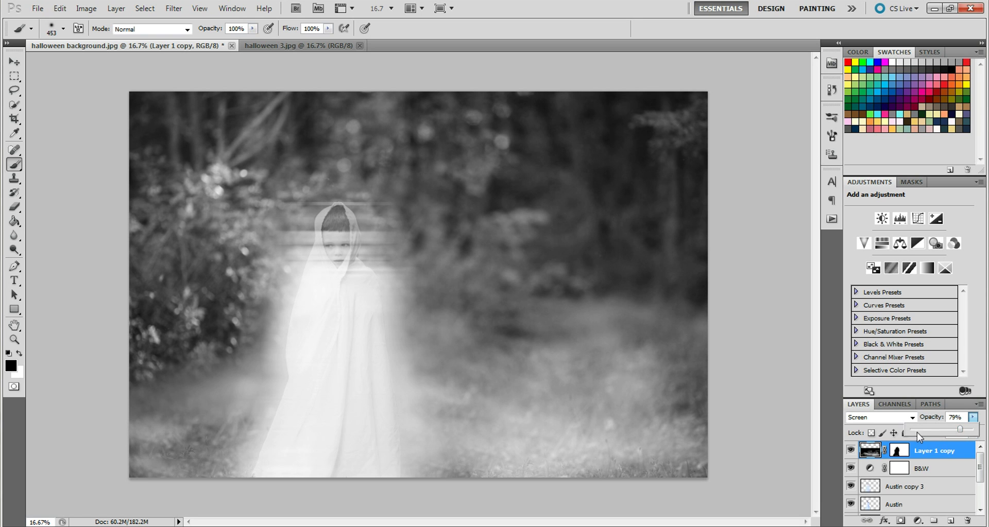
double_click(937, 454)
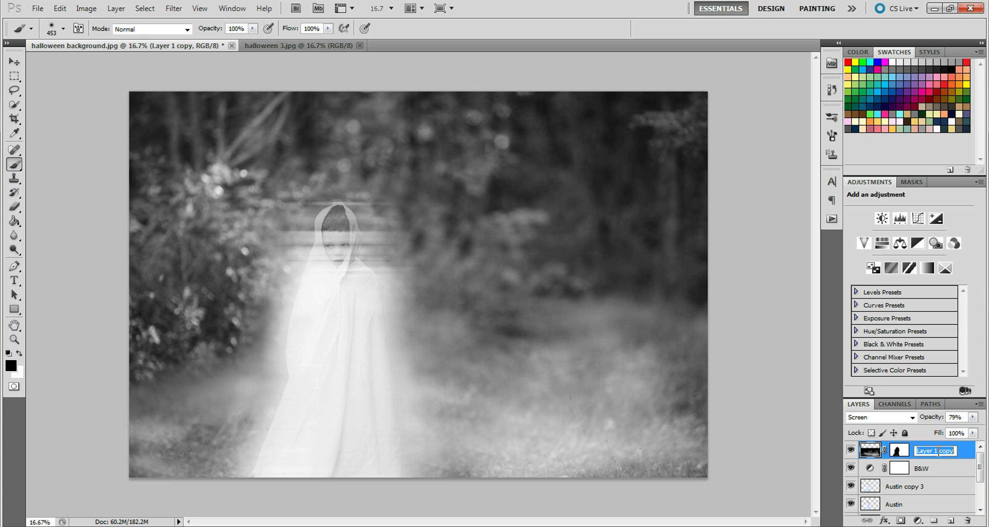
text(fog)
key(Return)
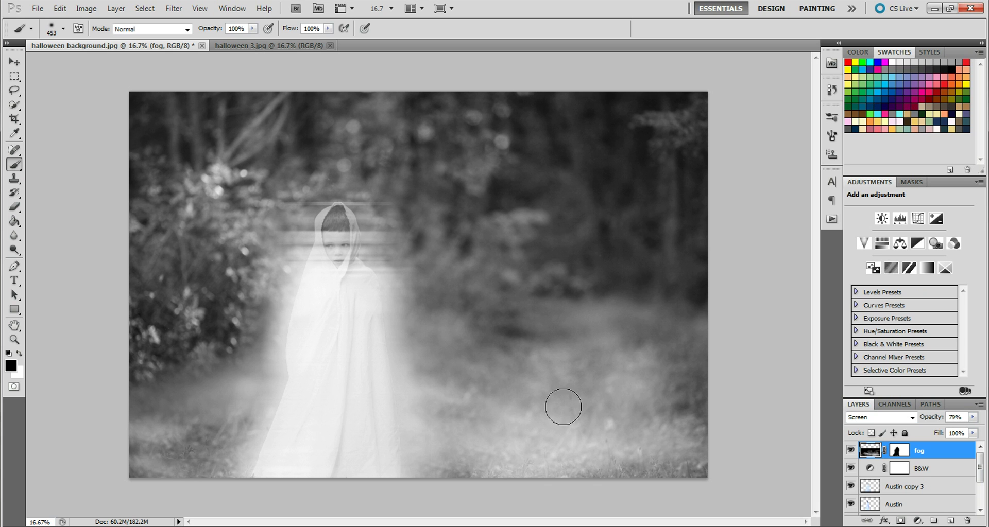
- Darken the image with a Levels adjustment layer, setting black input to 6 and midtones to 0.68, and rename the layer dark
click(900, 219)
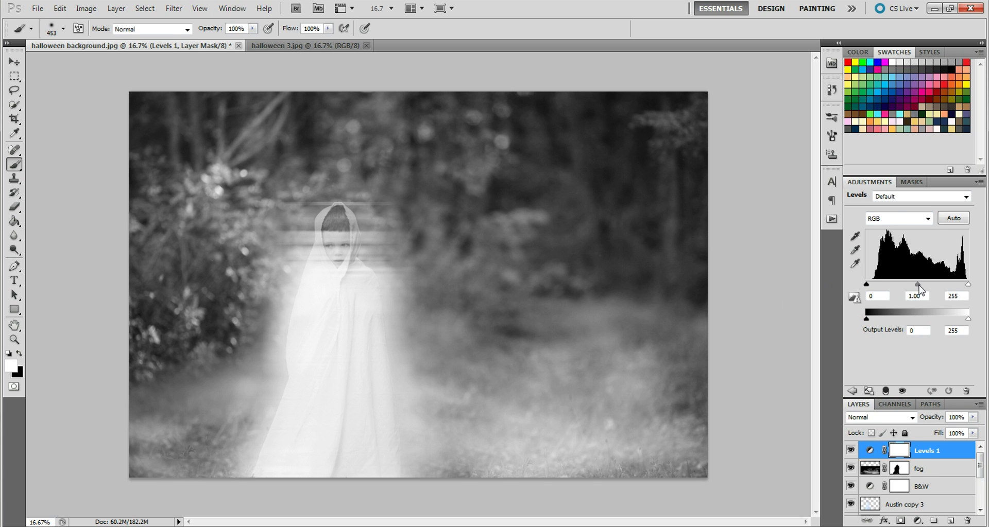
drag(917, 285, 924, 286)
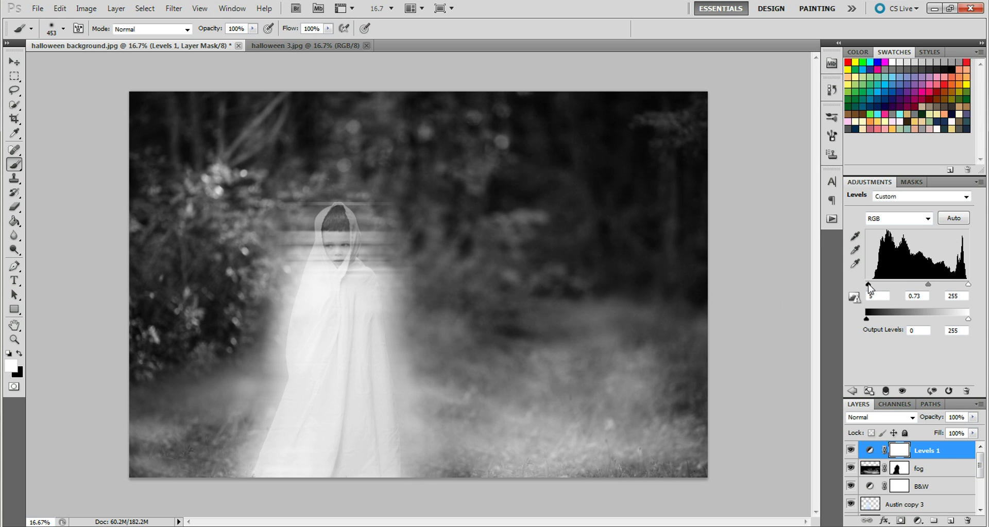
drag(928, 285, 932, 285)
drag(930, 290, 932, 289)
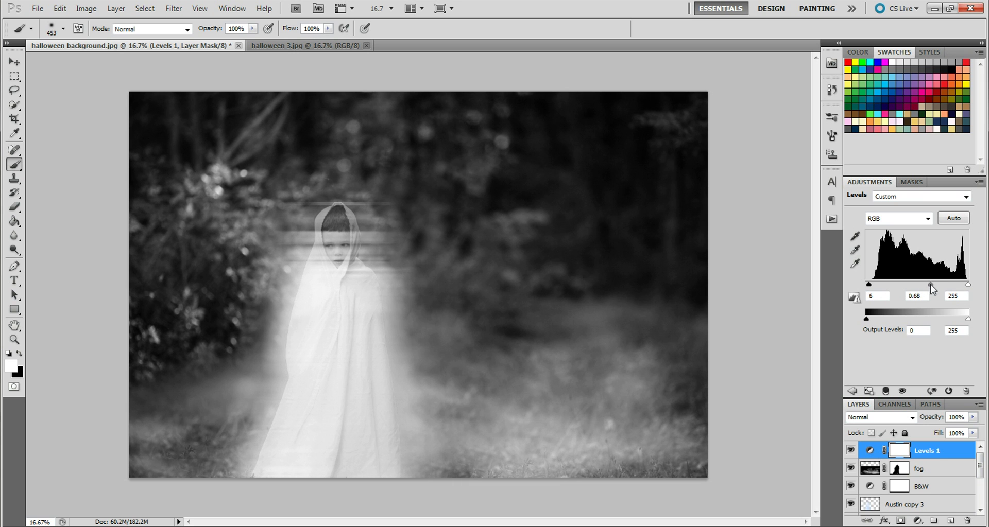
double_click(933, 452)
text(dark)
key(Return)
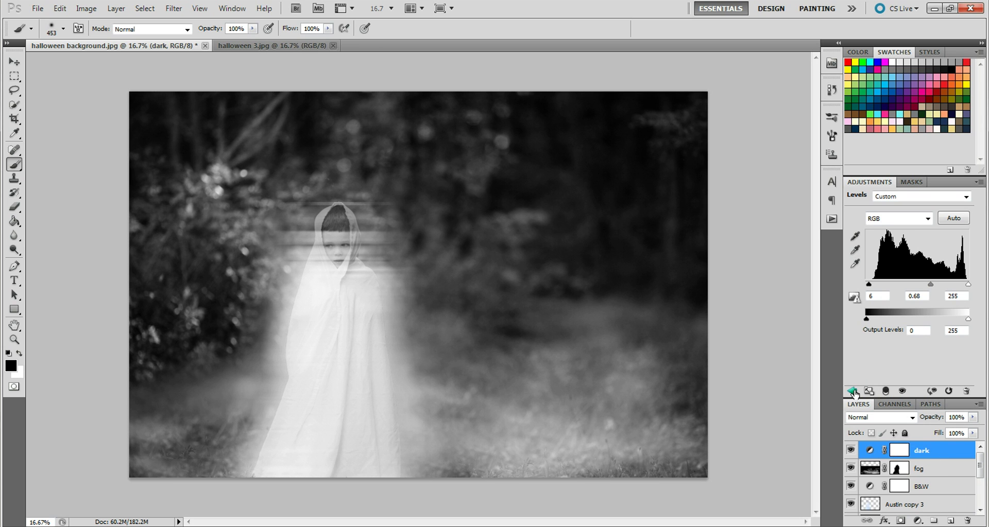
click(852, 392)
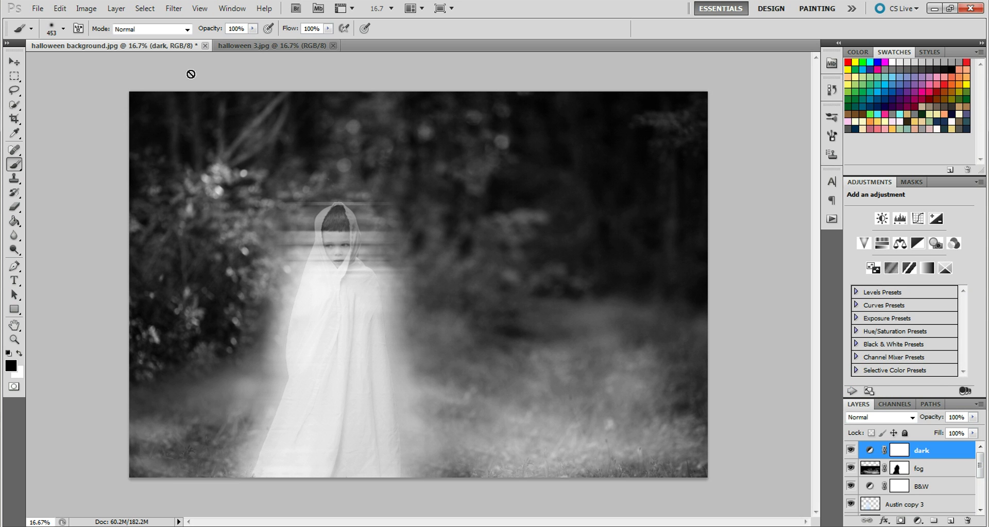
- Add a gradient fill layer above the dark layer using the black-to-transparent gradient, with Radial style and Reverse enabled
click(116, 9)
mouse_move(235, 105)
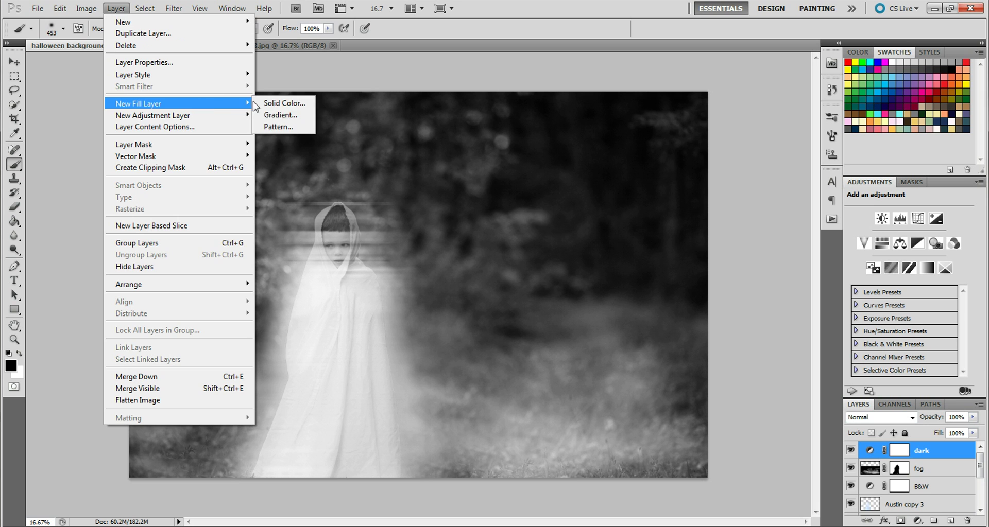
click(279, 116)
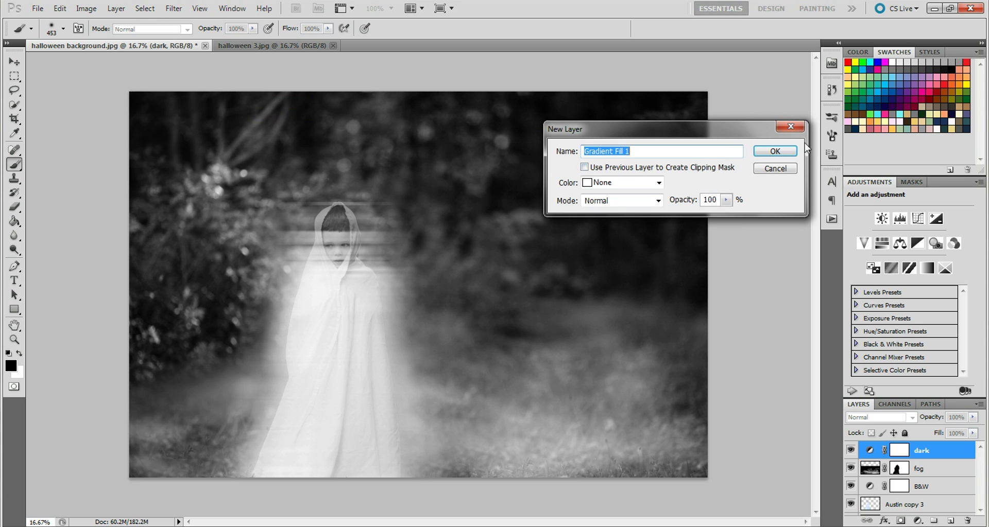
click(783, 157)
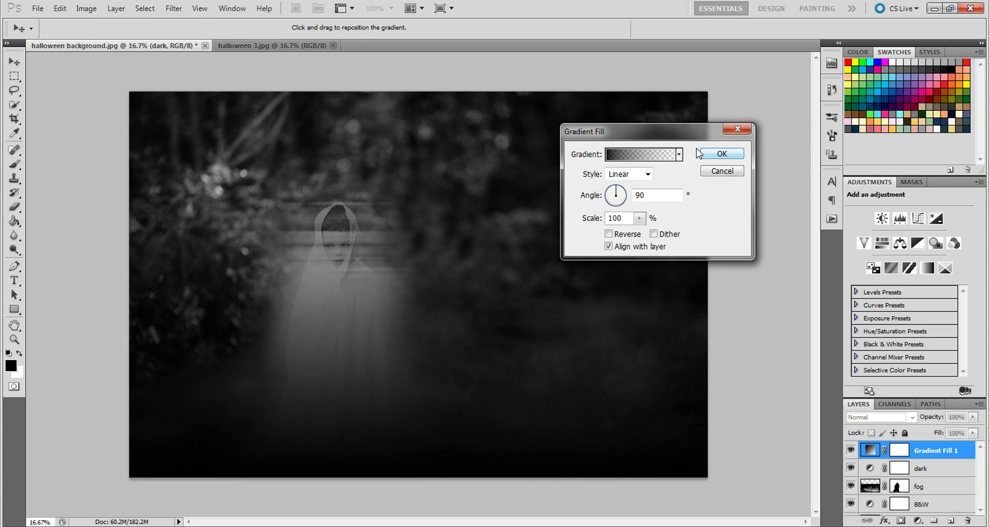
click(648, 174)
click(639, 199)
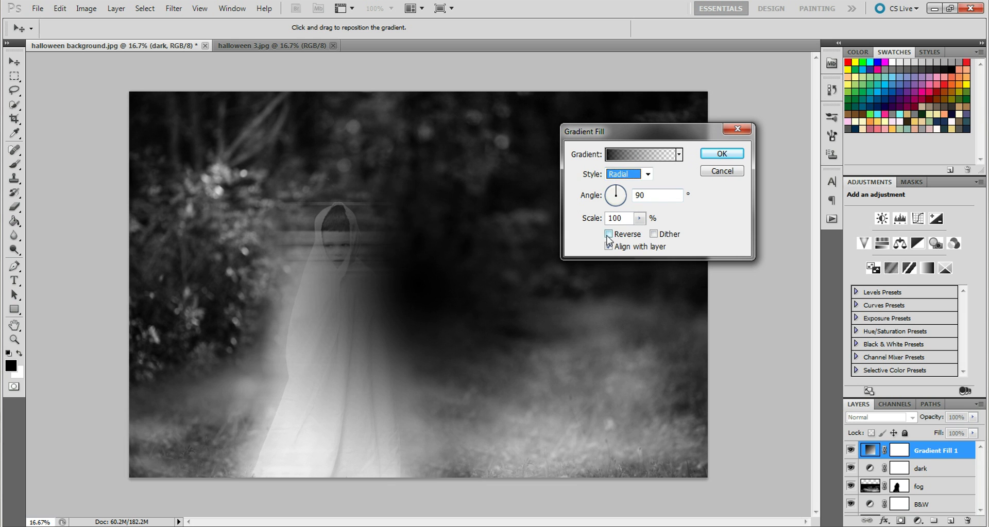
click(609, 235)
- Set the vignette gradient's scale to 150% and its angle to 34.99°, and apply the fill
click(679, 154)
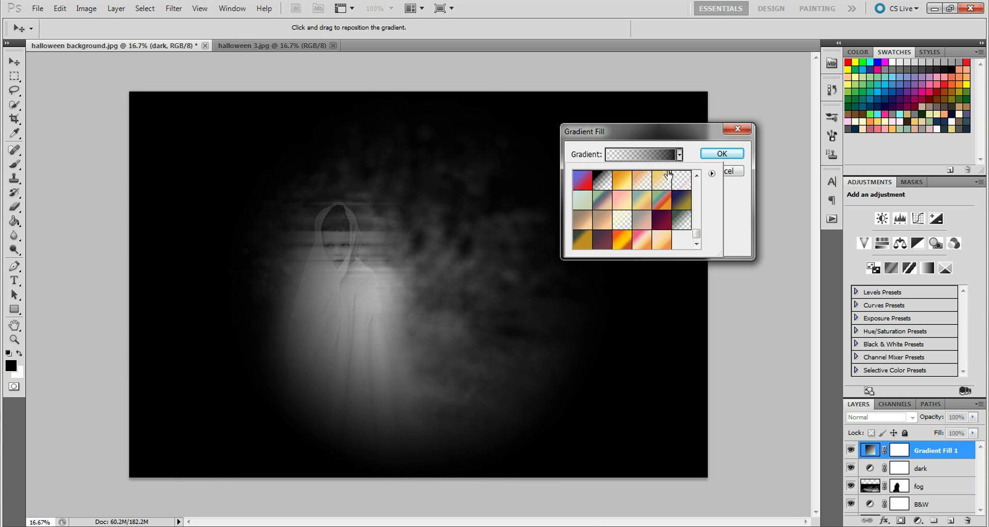
click(679, 155)
click(638, 218)
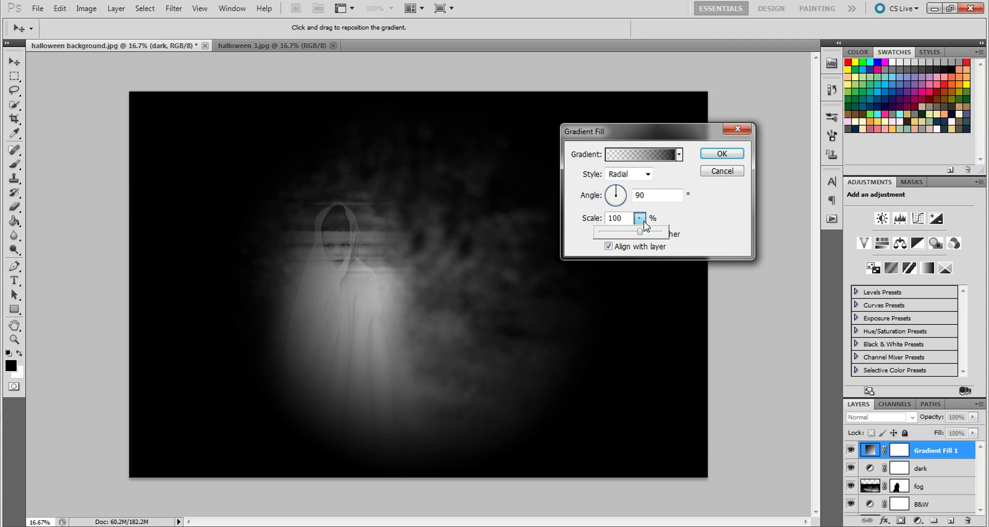
drag(643, 232, 662, 232)
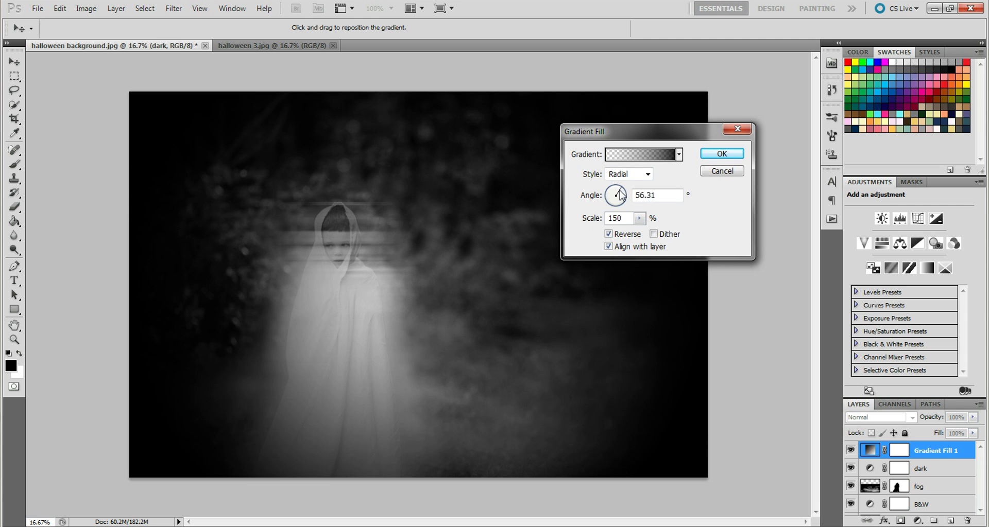
click(618, 191)
click(624, 189)
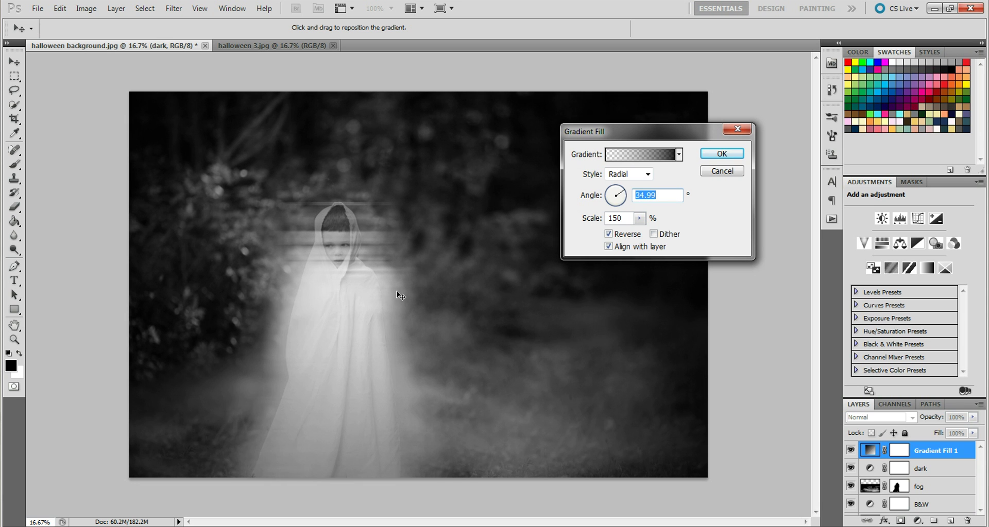
click(722, 154)
- Reduce the gradient fill layer's opacity to 46%
key(b)
click(972, 418)
drag(972, 431, 938, 432)
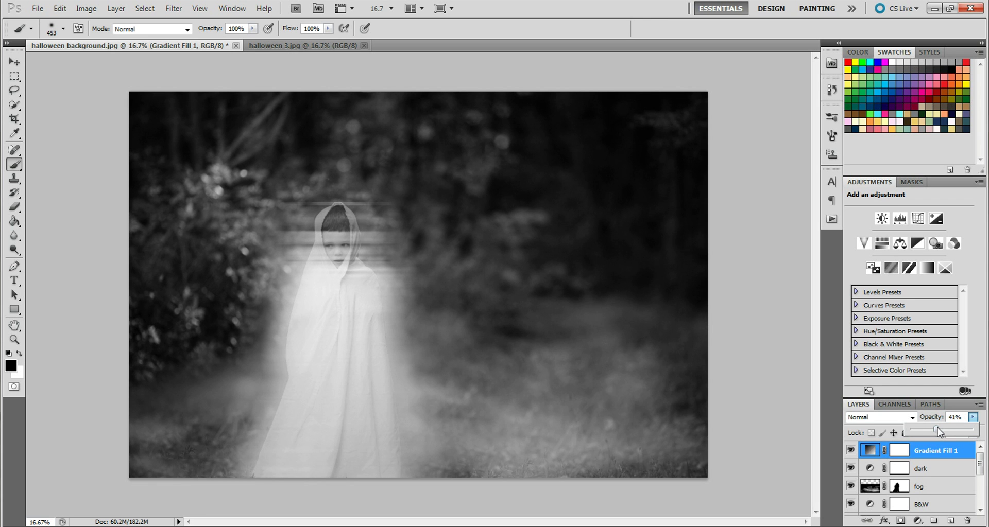
- Paint black on the gradient fill's mask over the child's sheet to clear the vignette from it
click(899, 450)
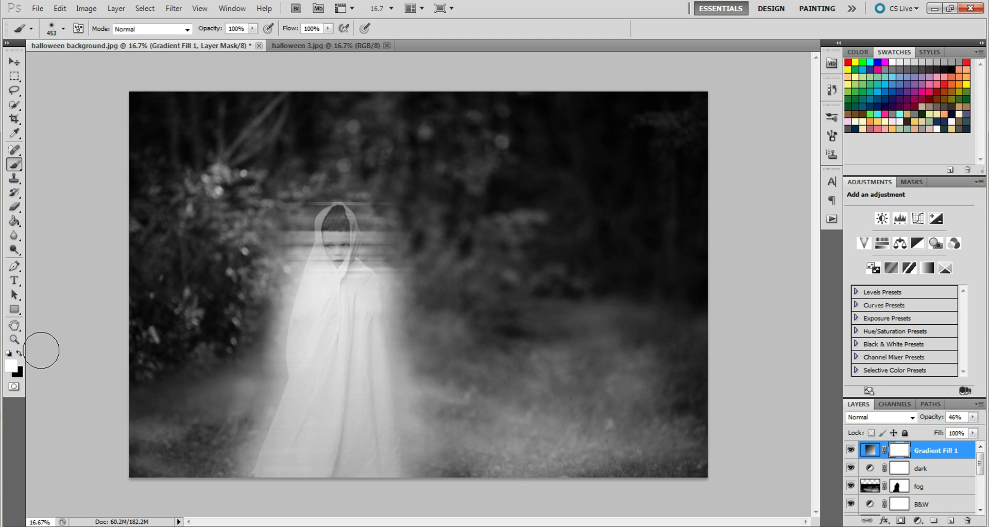
click(20, 354)
mouse_move(269, 444)
mouse_down()
mouse_move(240, 443)
mouse_move(256, 456)
mouse_move(300, 349)
mouse_move(321, 409)
mouse_move(369, 376)
mouse_move(400, 359)
mouse_up()
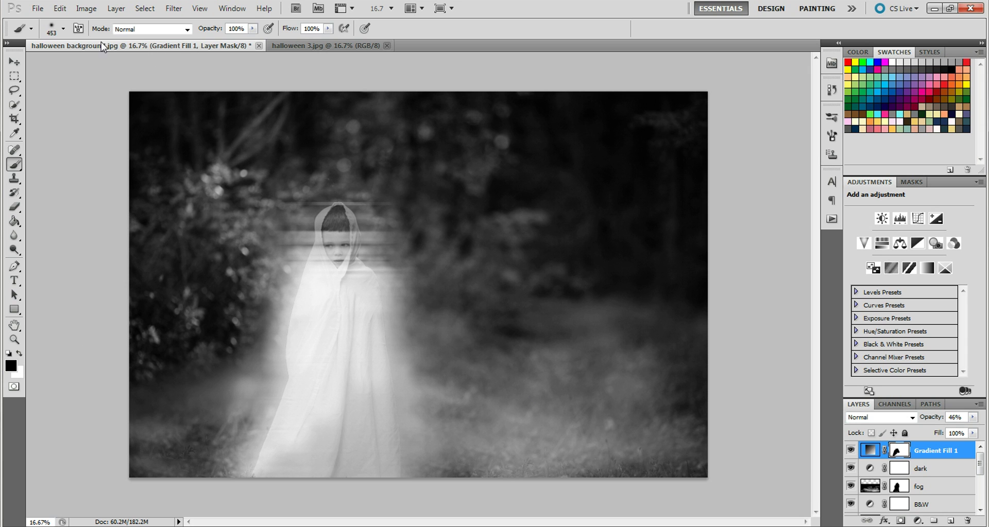
- Enlarge the brush to 715 px and mask the vignette off the foggy ground around the child and the sheet's lower part
click(63, 29)
drag(125, 59, 134, 61)
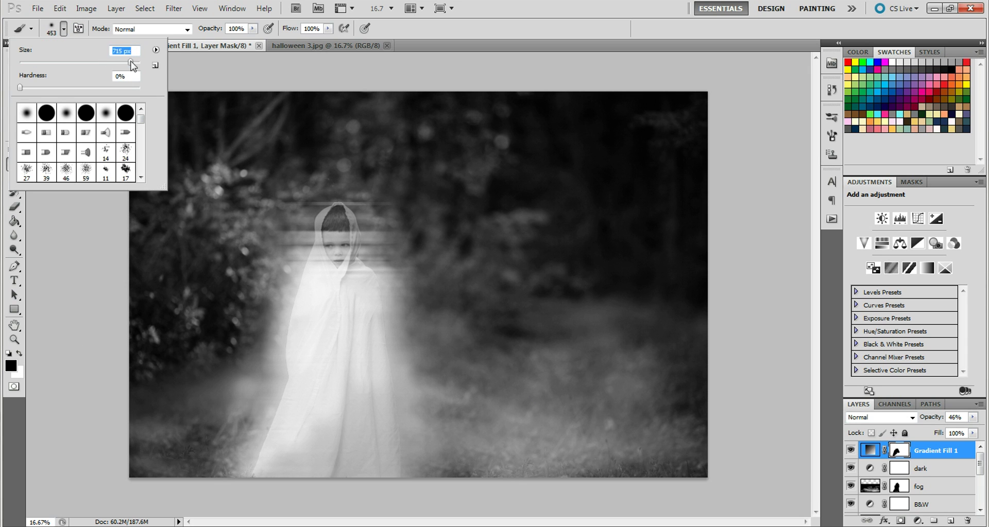
click(227, 444)
mouse_move(233, 339)
mouse_down()
mouse_move(324, 217)
mouse_move(427, 349)
mouse_move(625, 394)
mouse_move(664, 464)
mouse_move(702, 349)
mouse_up()
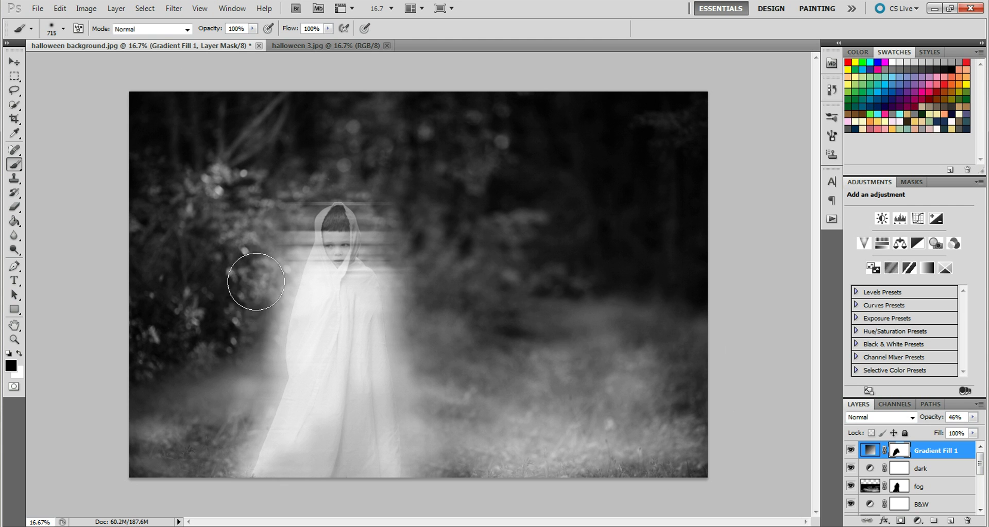
drag(131, 395, 157, 471)
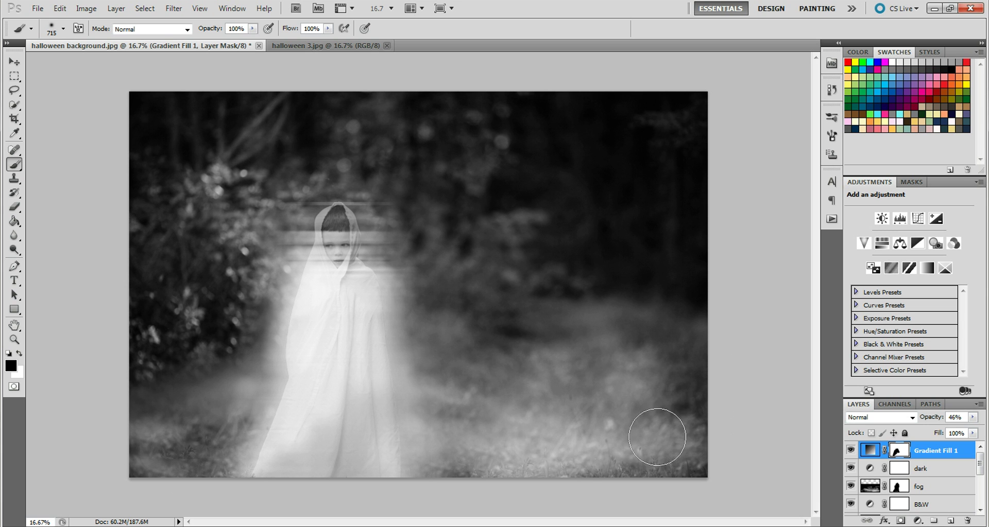
mouse_move(291, 479)
mouse_down()
mouse_move(370, 468)
mouse_move(369, 414)
mouse_up()
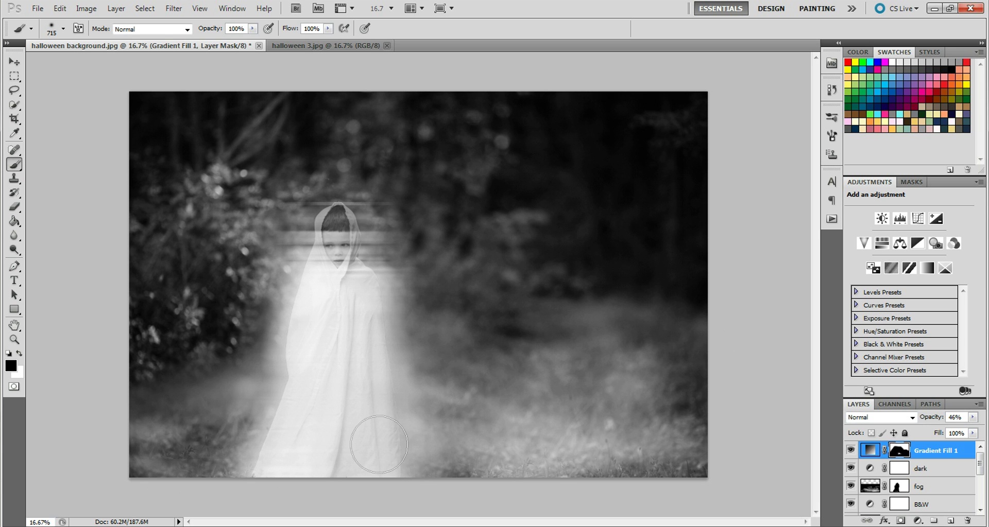
- Lower the gradient fill layer's opacity to 31%
click(972, 417)
drag(951, 430, 936, 430)
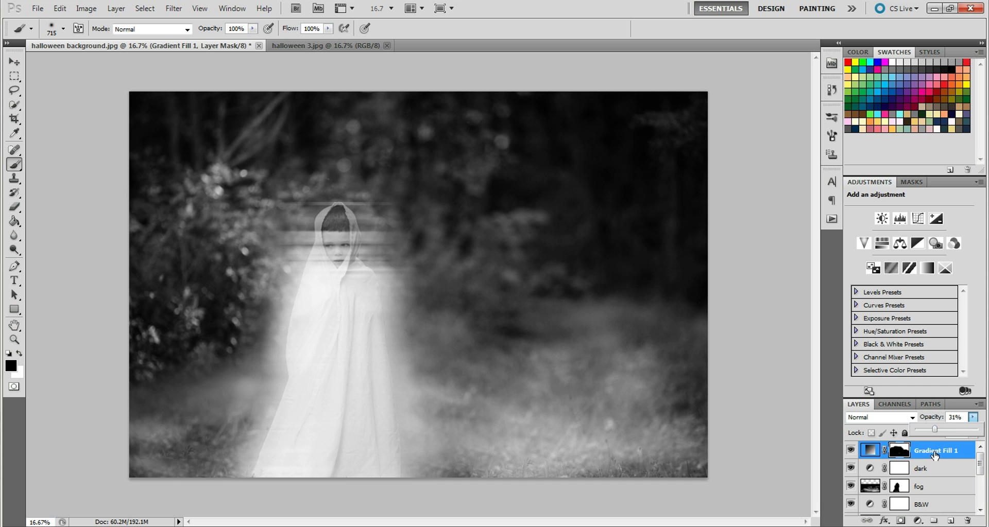
click(442, 465)
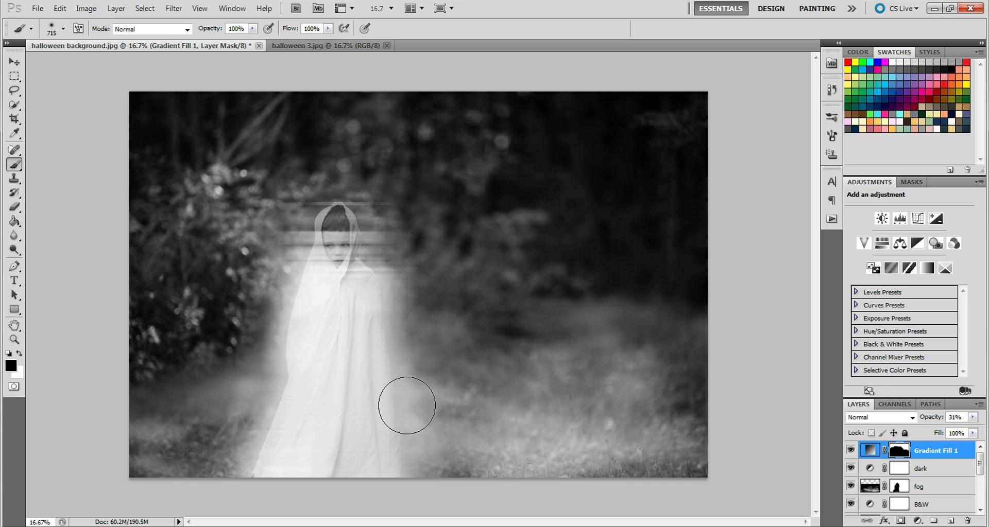
- Set the opacity of the sharp, unblurred child layer to 30% for a more transparent ghost
drag(980, 460, 982, 502)
click(948, 456)
click(973, 417)
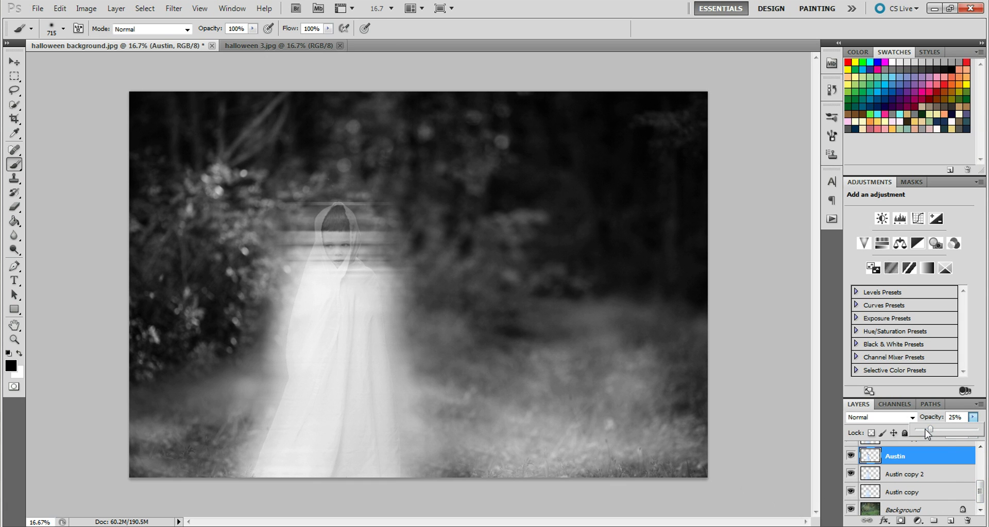
drag(926, 427, 933, 428)
drag(962, 418, 941, 418)
text(30)
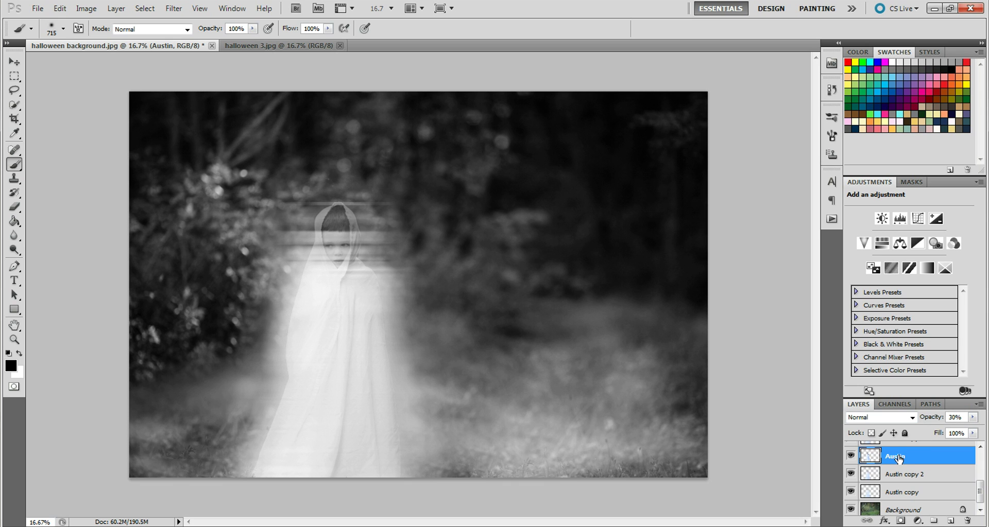
- Hide and reshow the sharp child layer to compare it with the motion-blur glow, and switch to the Move tool
click(850, 456)
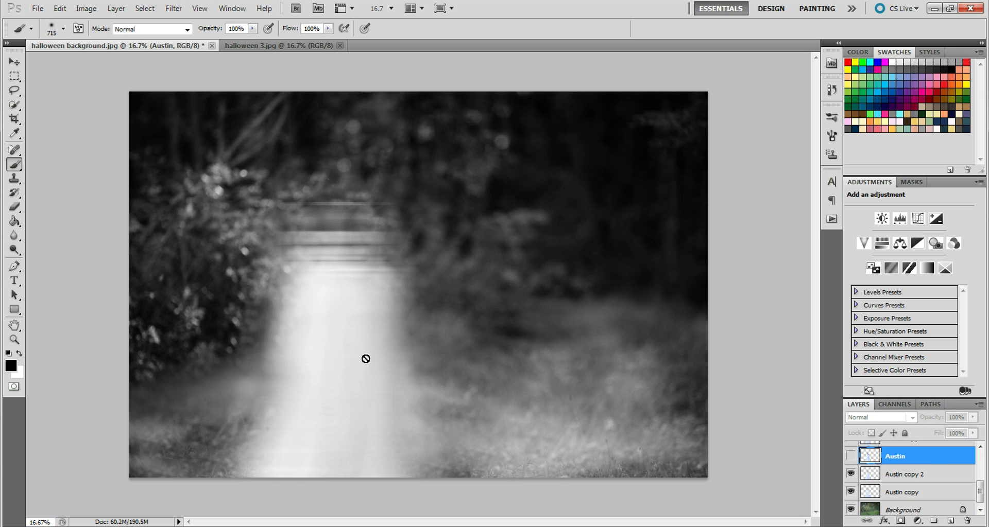
click(850, 456)
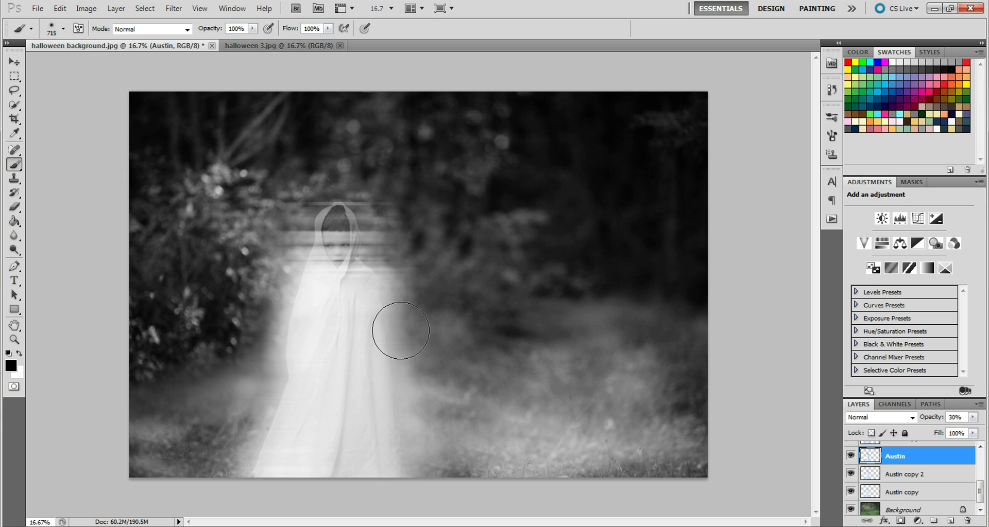
click(14, 62)
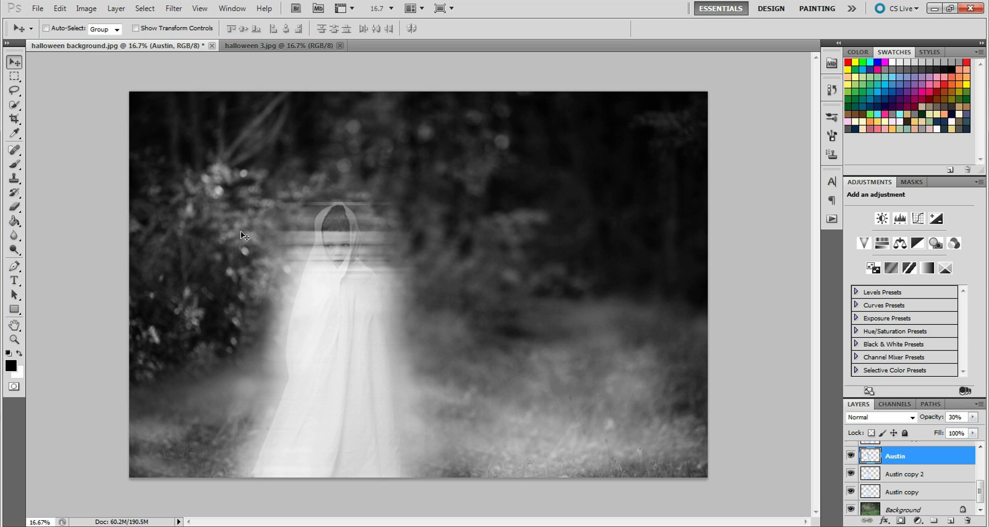